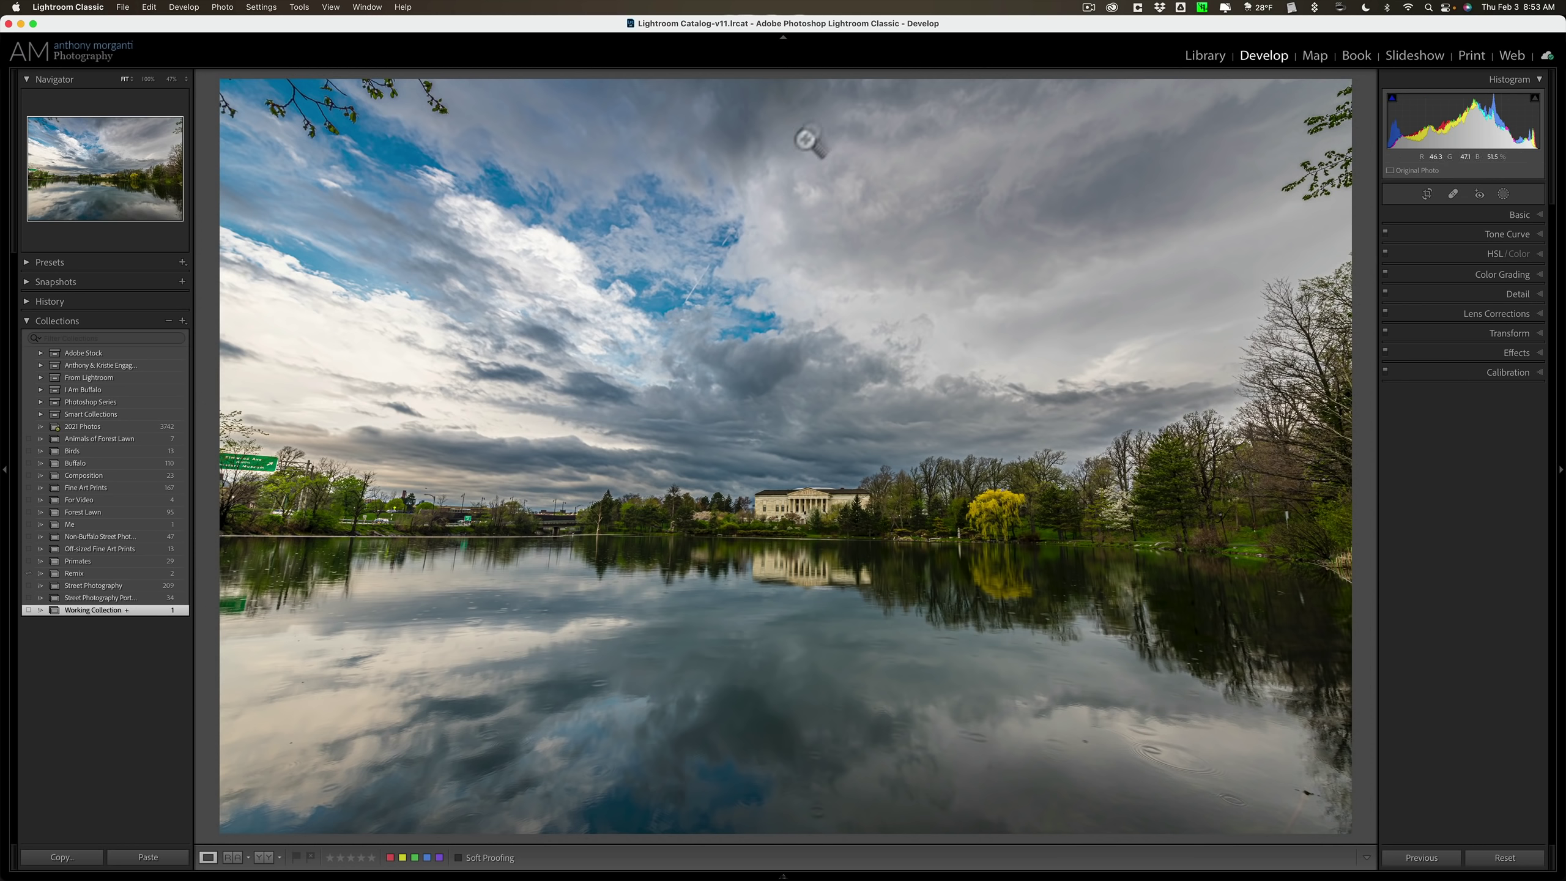
Step: Send the lake landscape photo from Lightroom Classic to Photoshop with Cmd+E
left_click(1514, 214)
left_click(1515, 215)
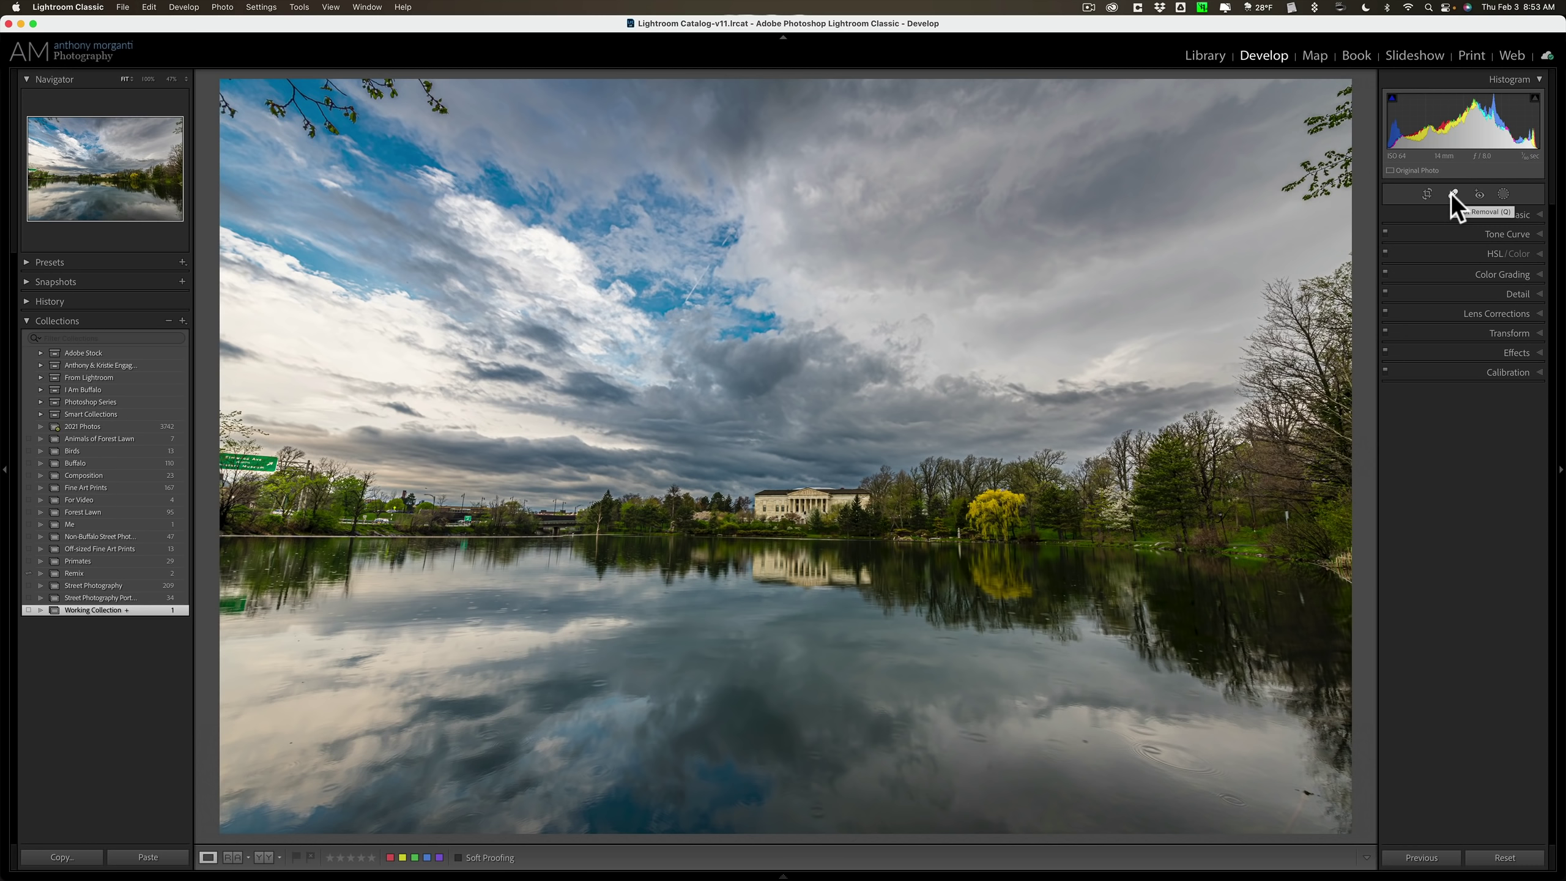
right_click(780, 176)
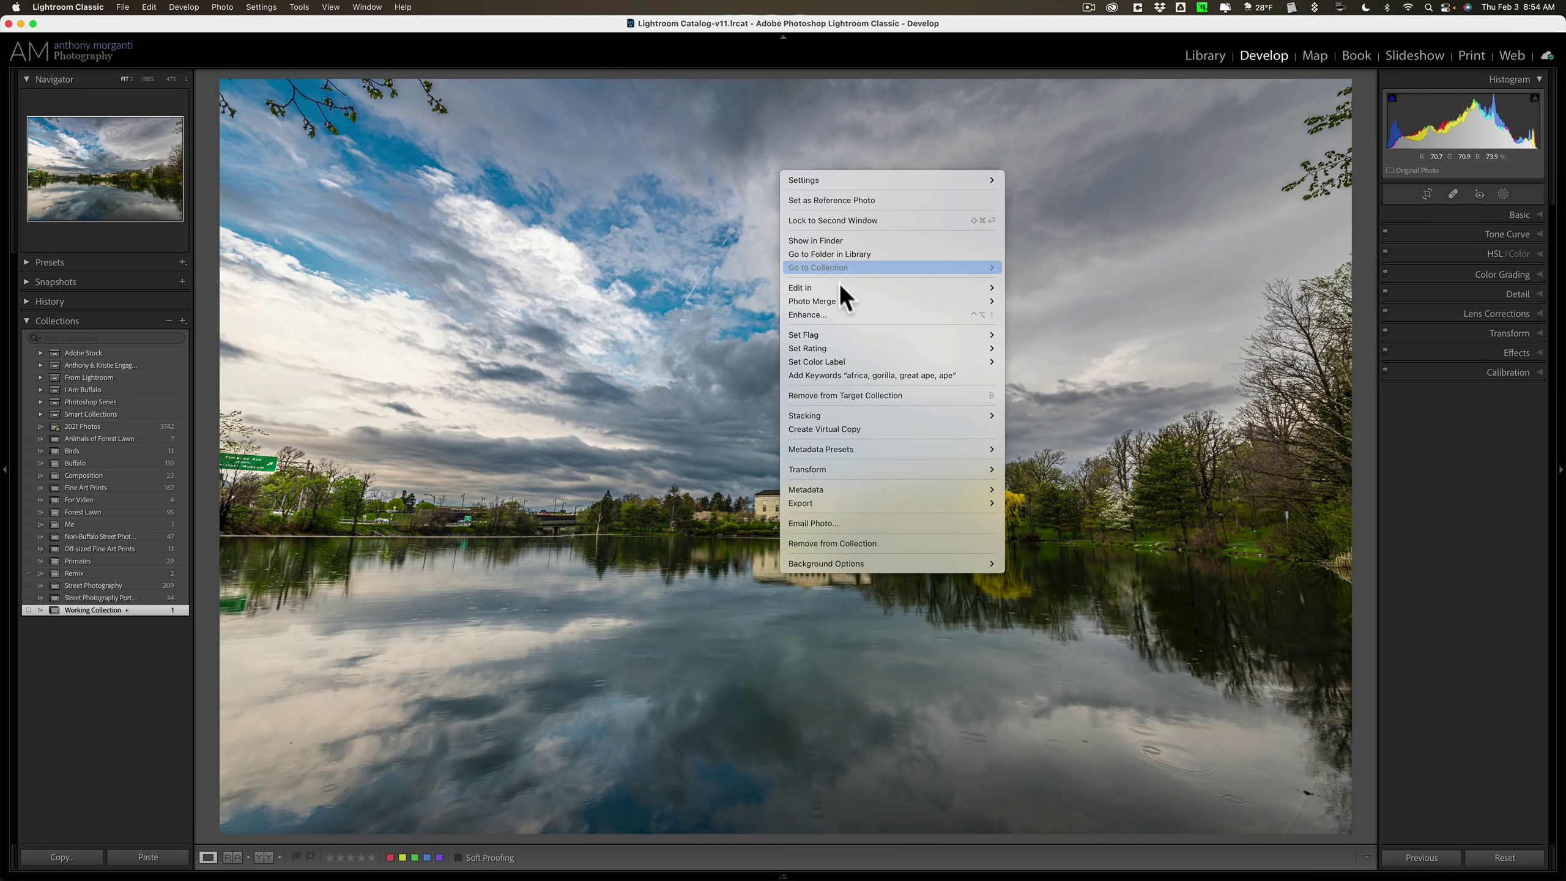
mouse_move(842, 286)
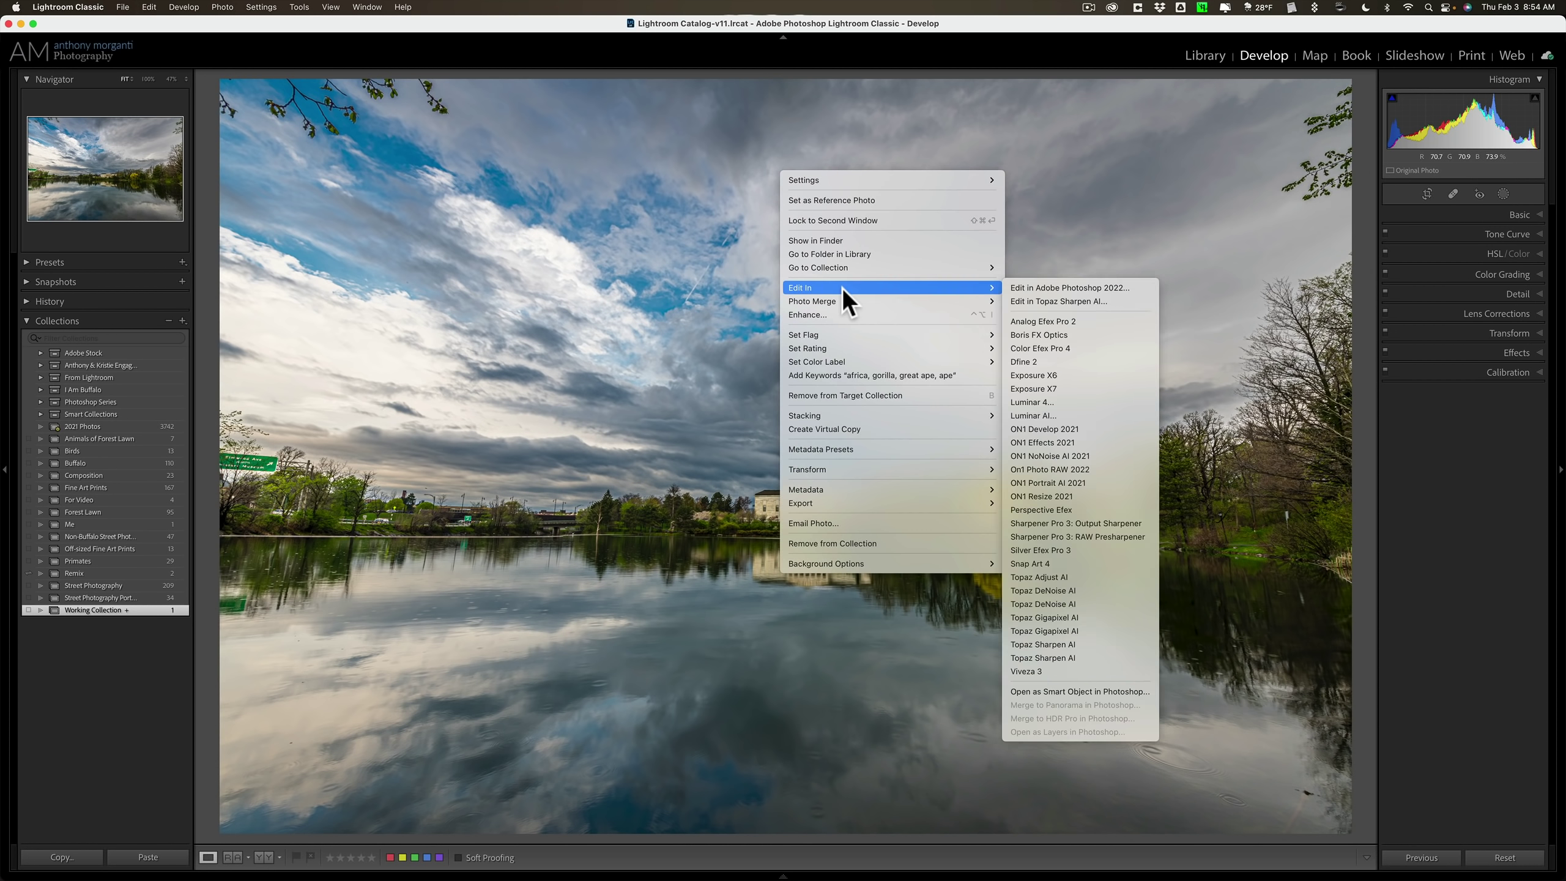
left_click(803, 59)
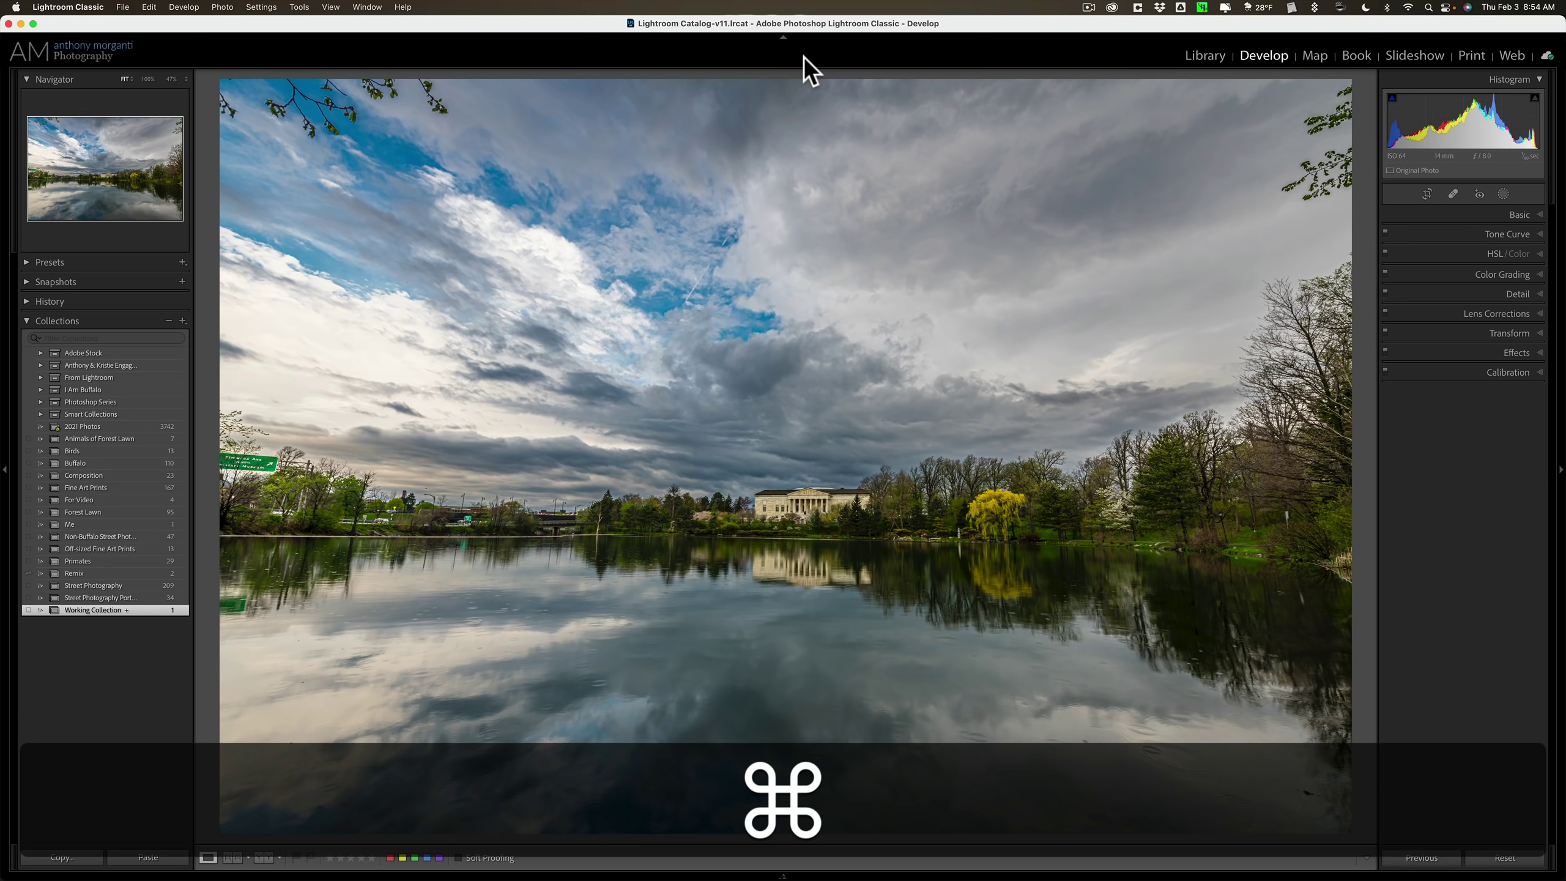
key("super+e")
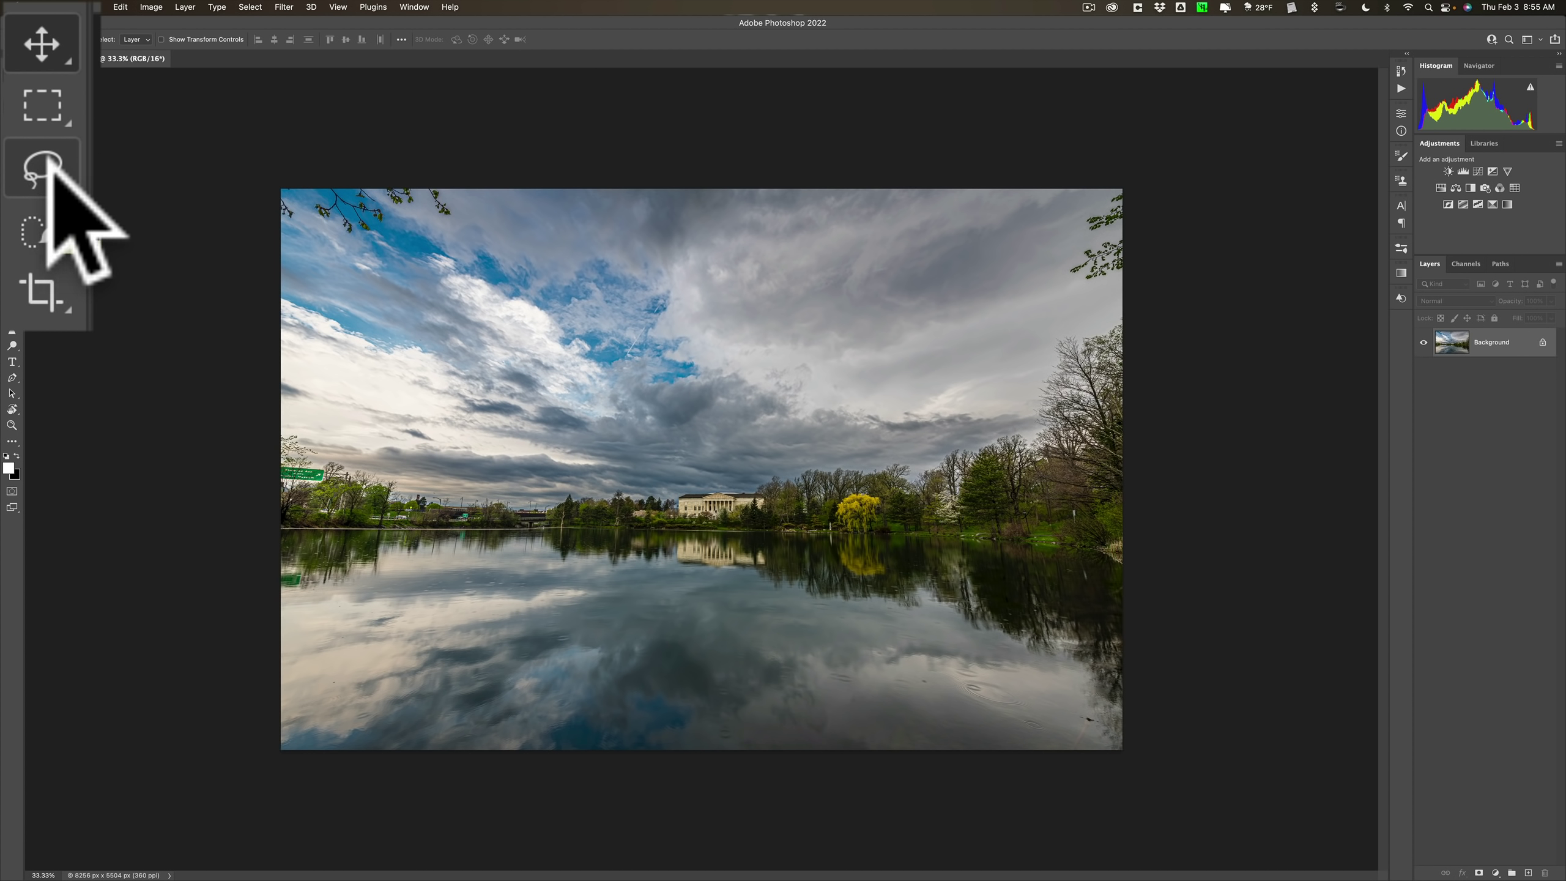
Step: Lasso a freehand selection around the branches in the top-left corner
left_click(83, 181)
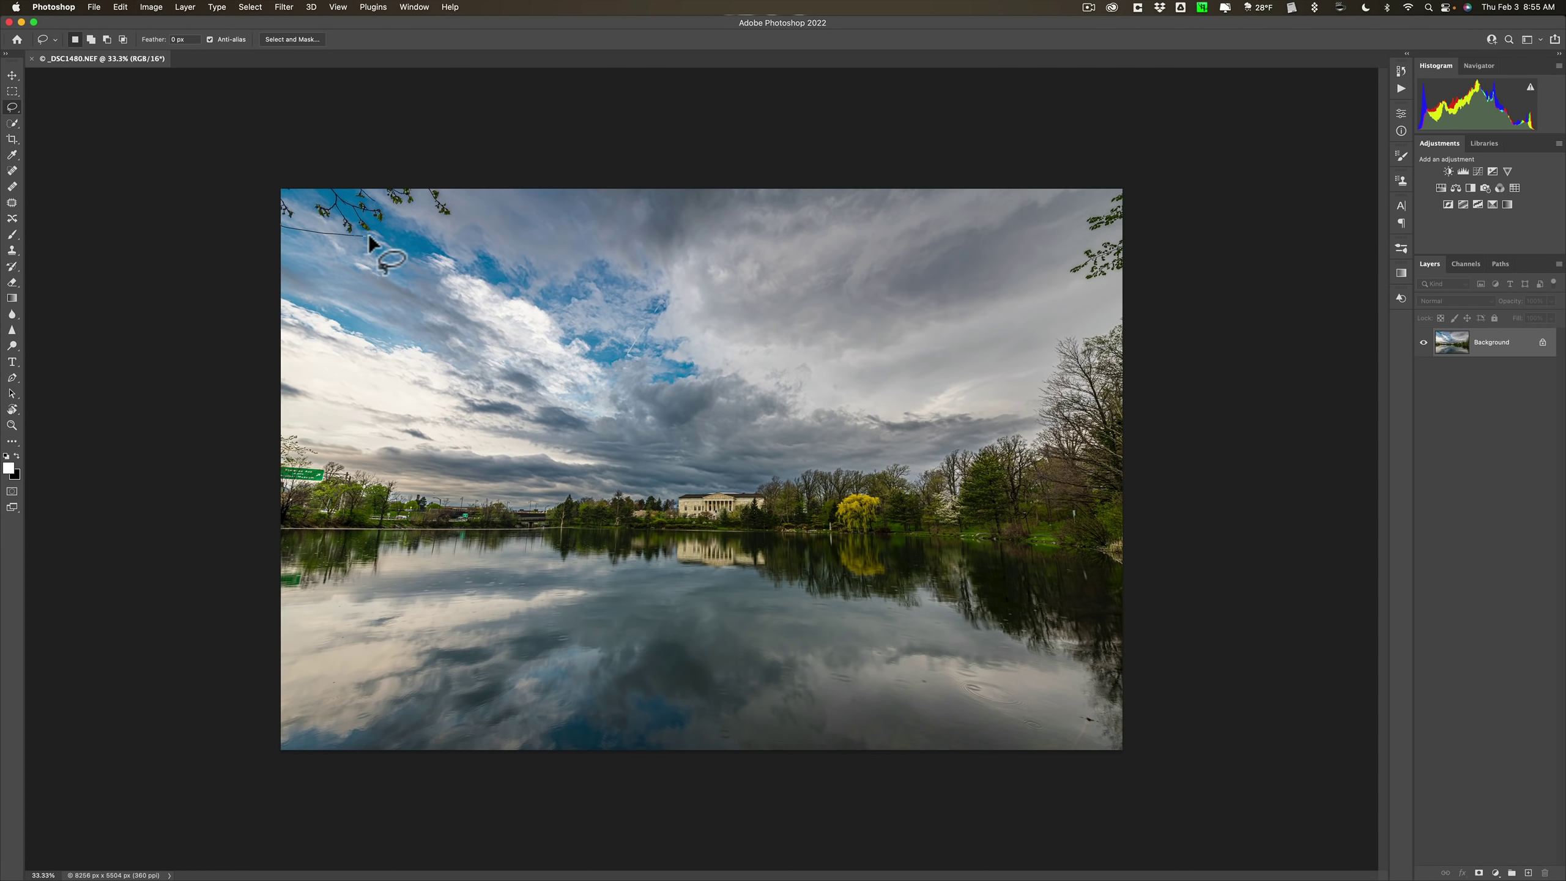
mouse_move(468, 194)
left_mouse_down()
mouse_move(298, 184)
mouse_move(275, 188)
mouse_move(277, 224)
left_mouse_up()
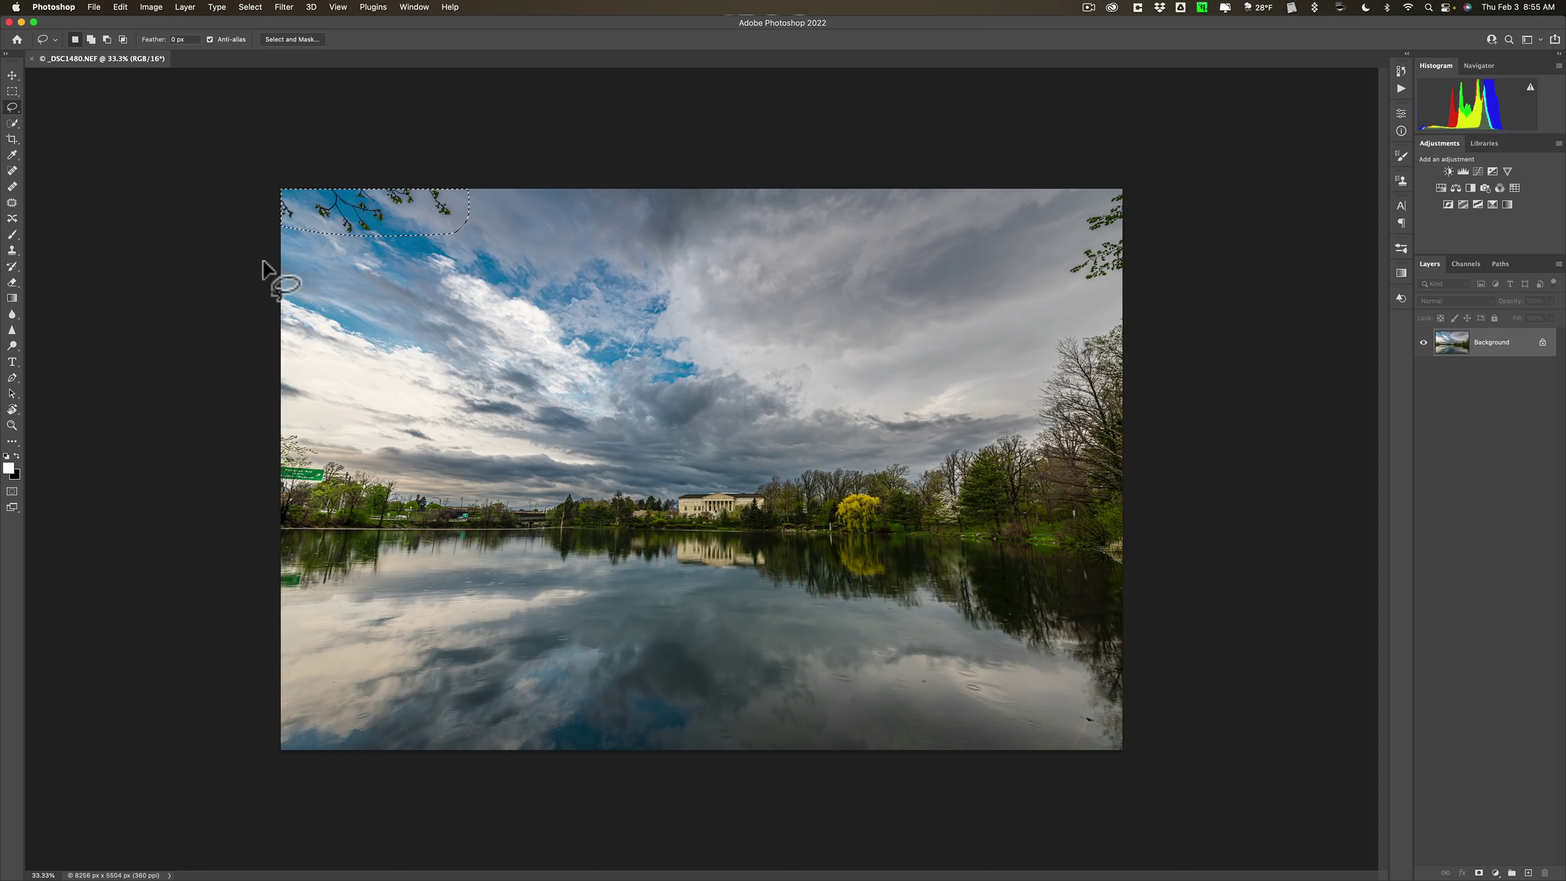
key("super")
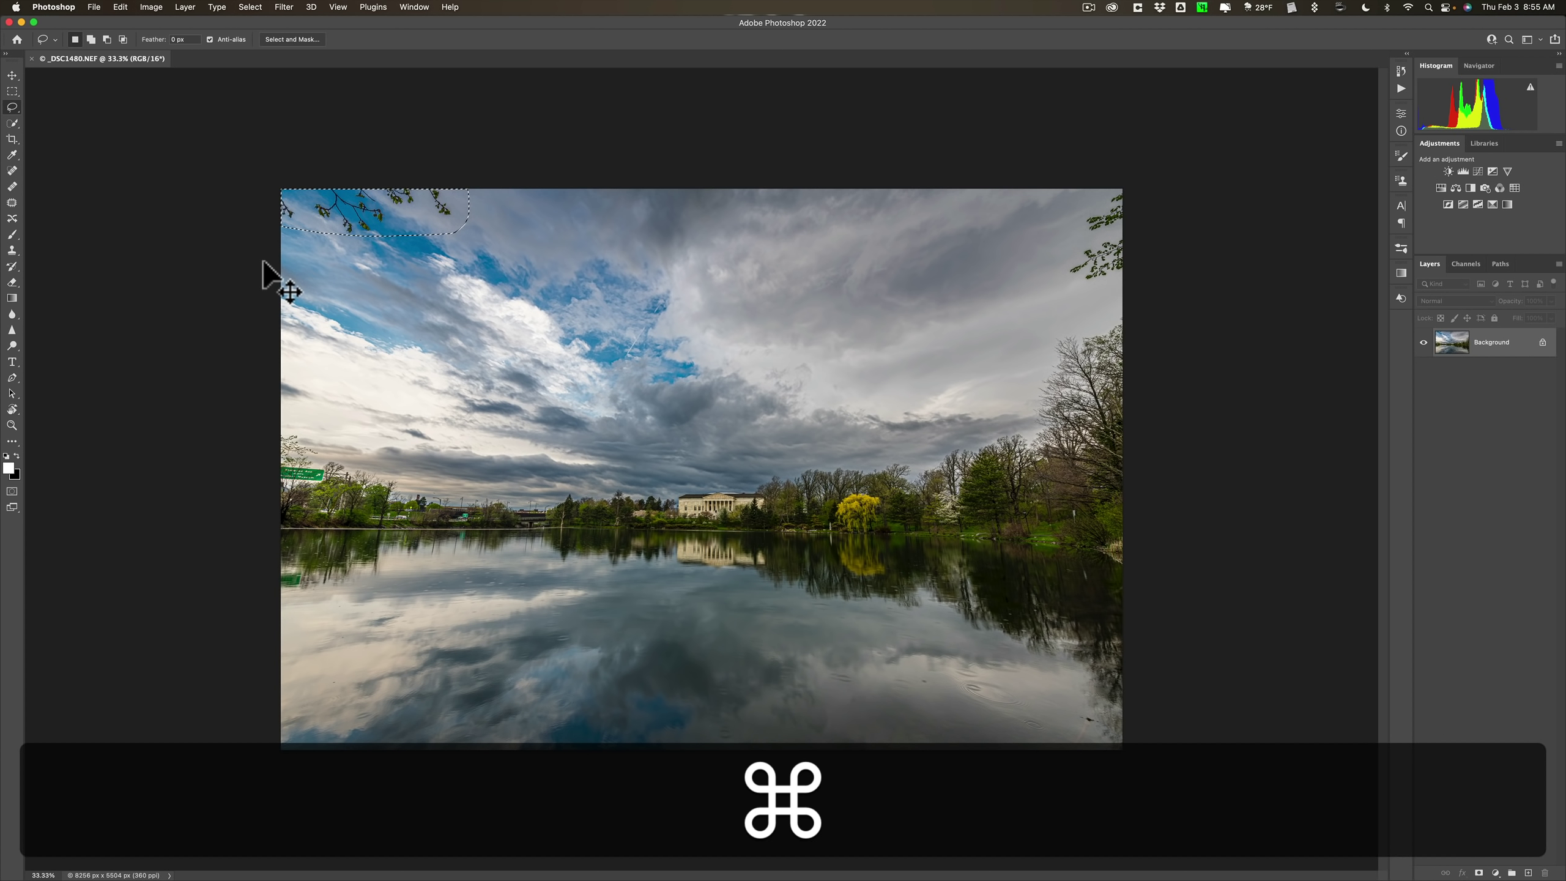
Step: Deselect, redraw and Shift-extend the top-left branch lasso selections, then deselect again
key("super+d")
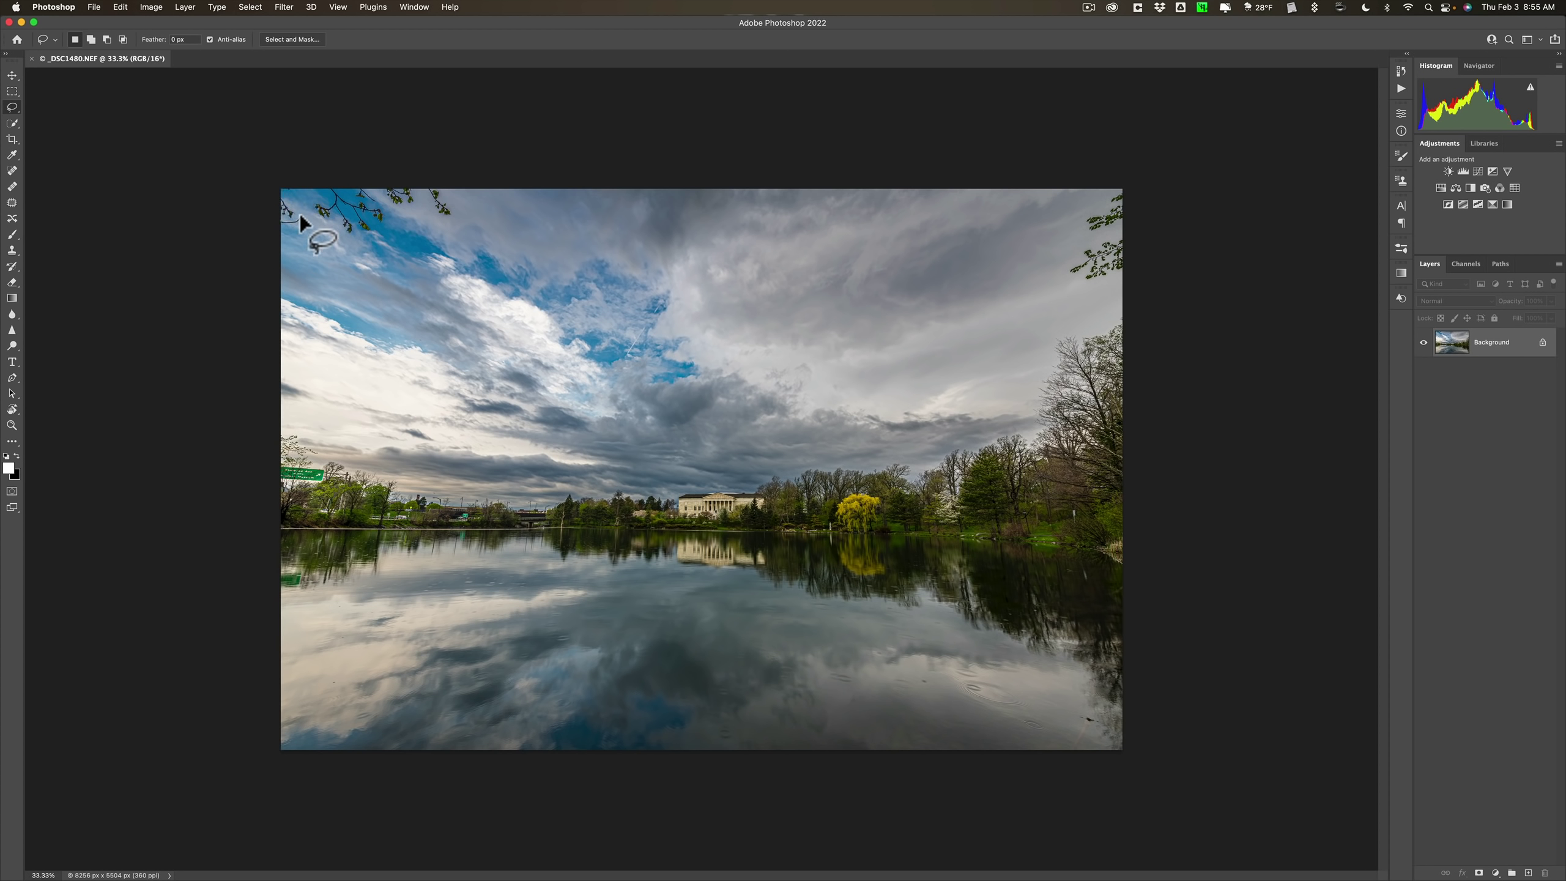
mouse_move(287, 187)
left_mouse_down()
mouse_move(301, 204)
mouse_move(280, 215)
left_mouse_up()
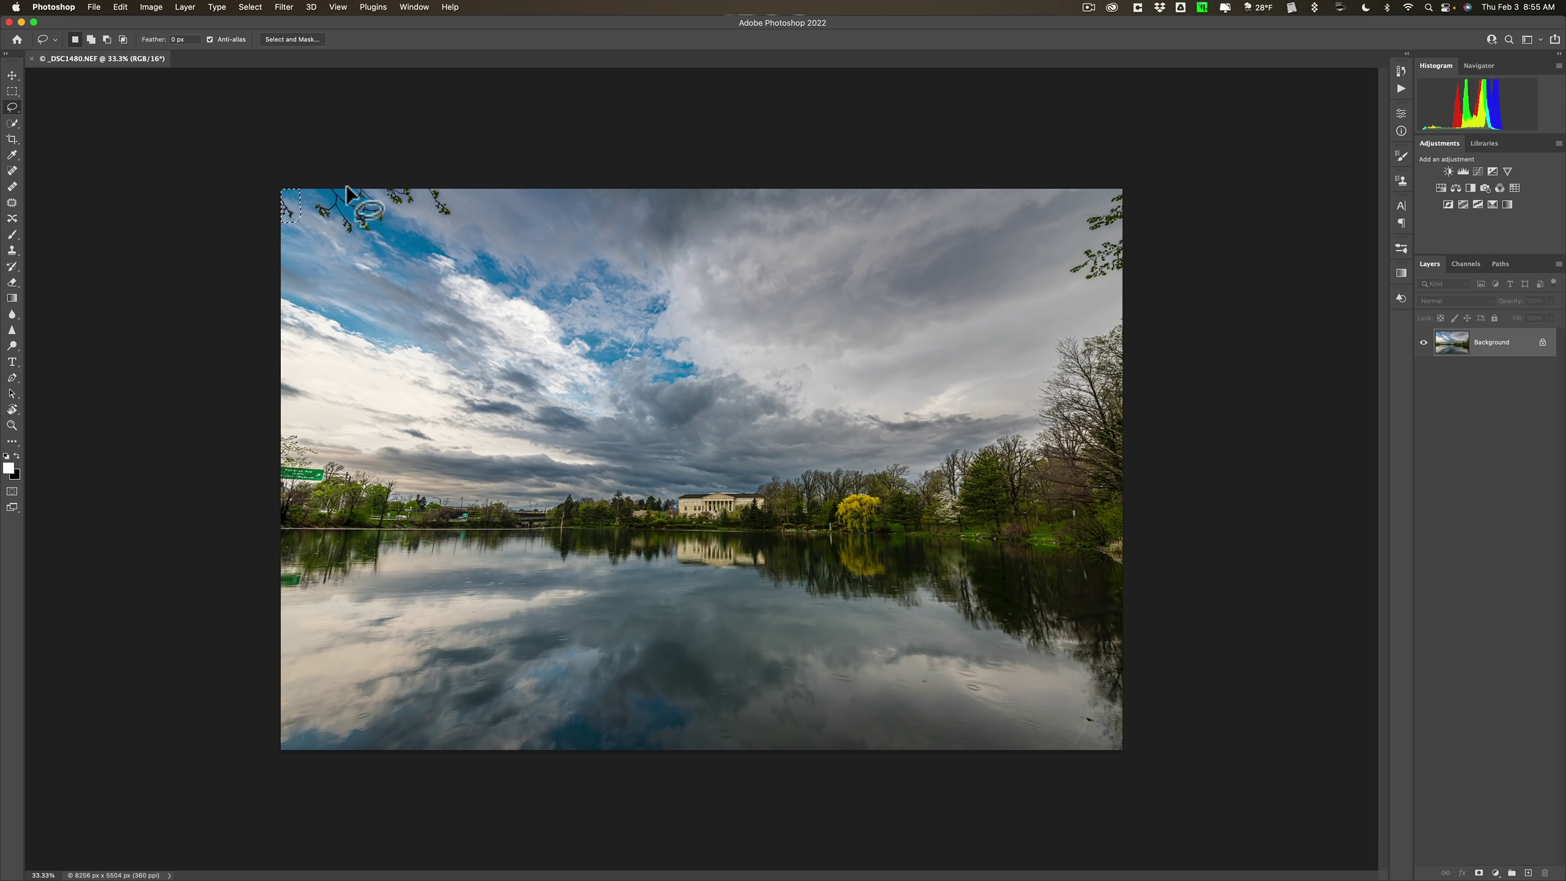
mouse_move(313, 186)
left_mouse_down()
mouse_move(323, 232)
mouse_move(368, 241)
mouse_move(388, 227)
mouse_move(375, 186)
mouse_move(314, 188)
left_mouse_up()
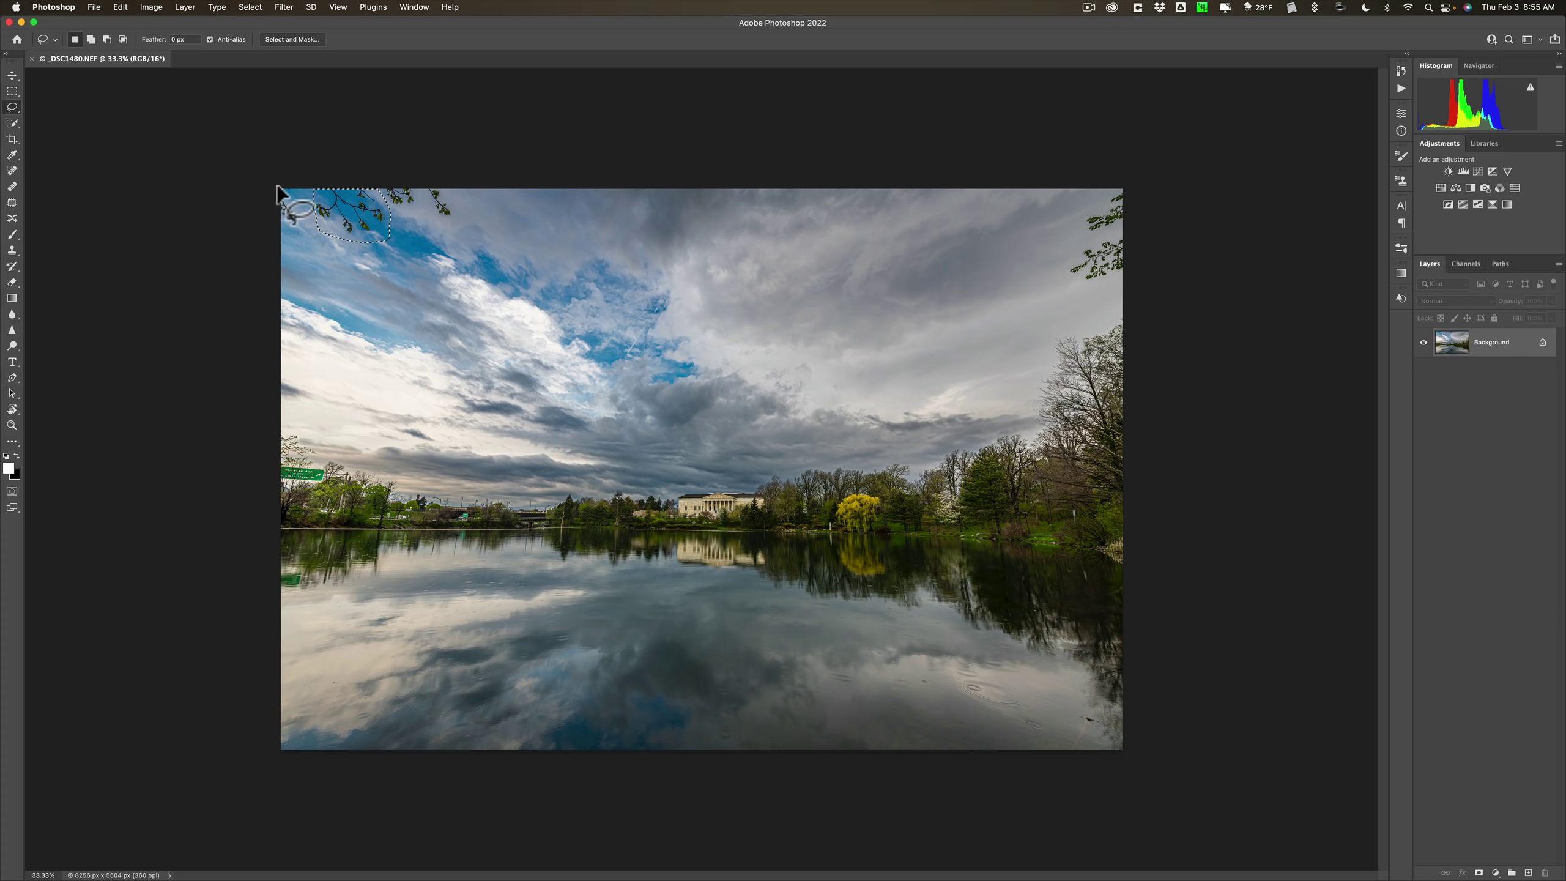
mouse_move(282, 221)
left_mouse_down()
mouse_move(297, 221)
mouse_move(298, 188)
mouse_move(280, 186)
mouse_move(279, 218)
left_mouse_up()
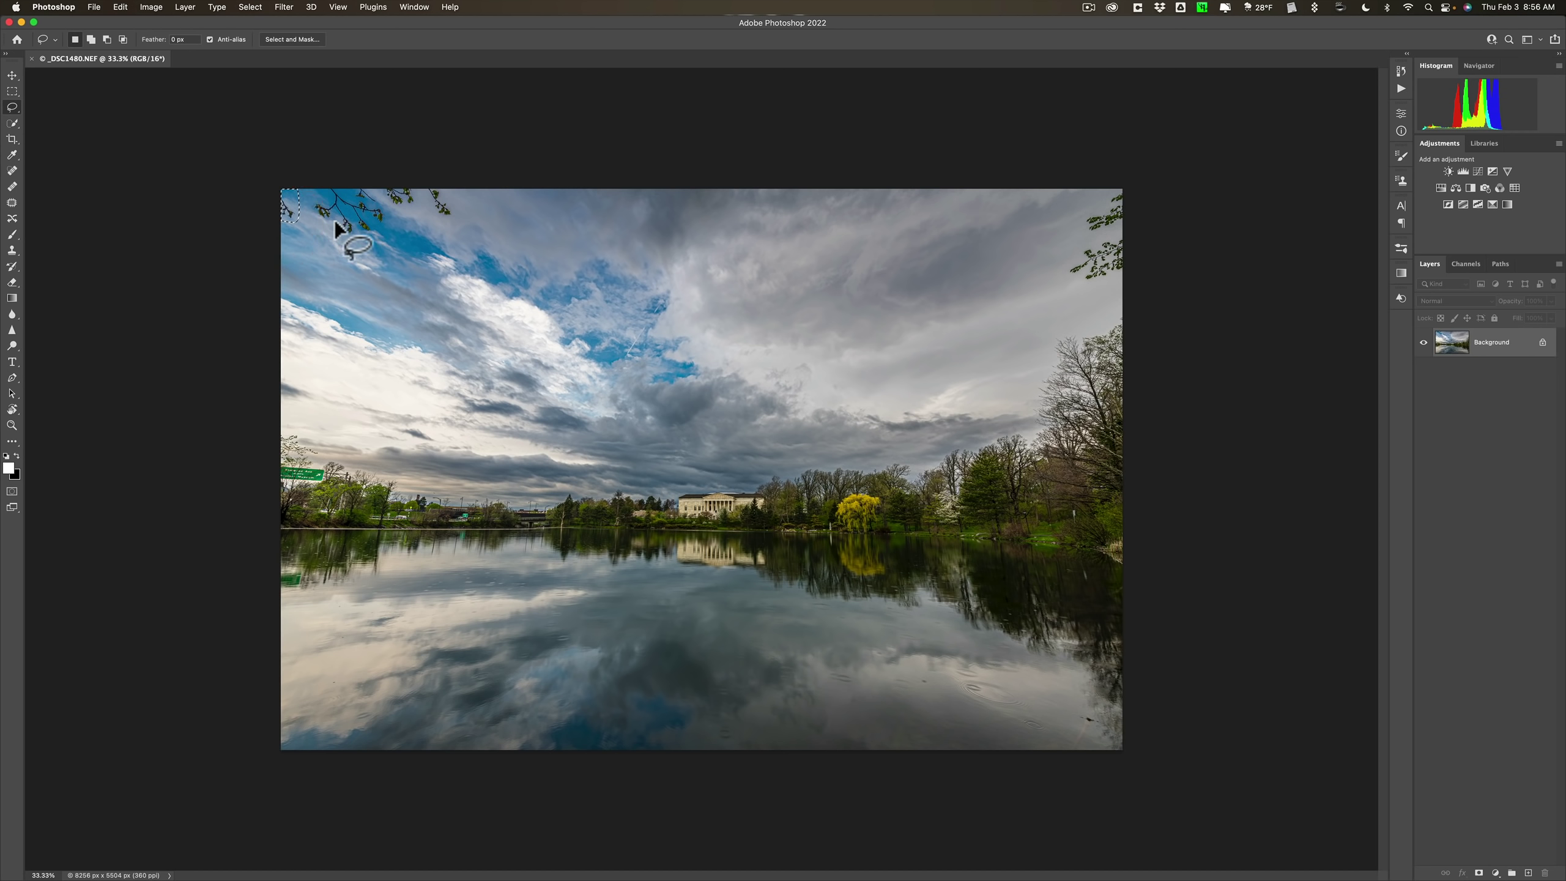
key("shift")
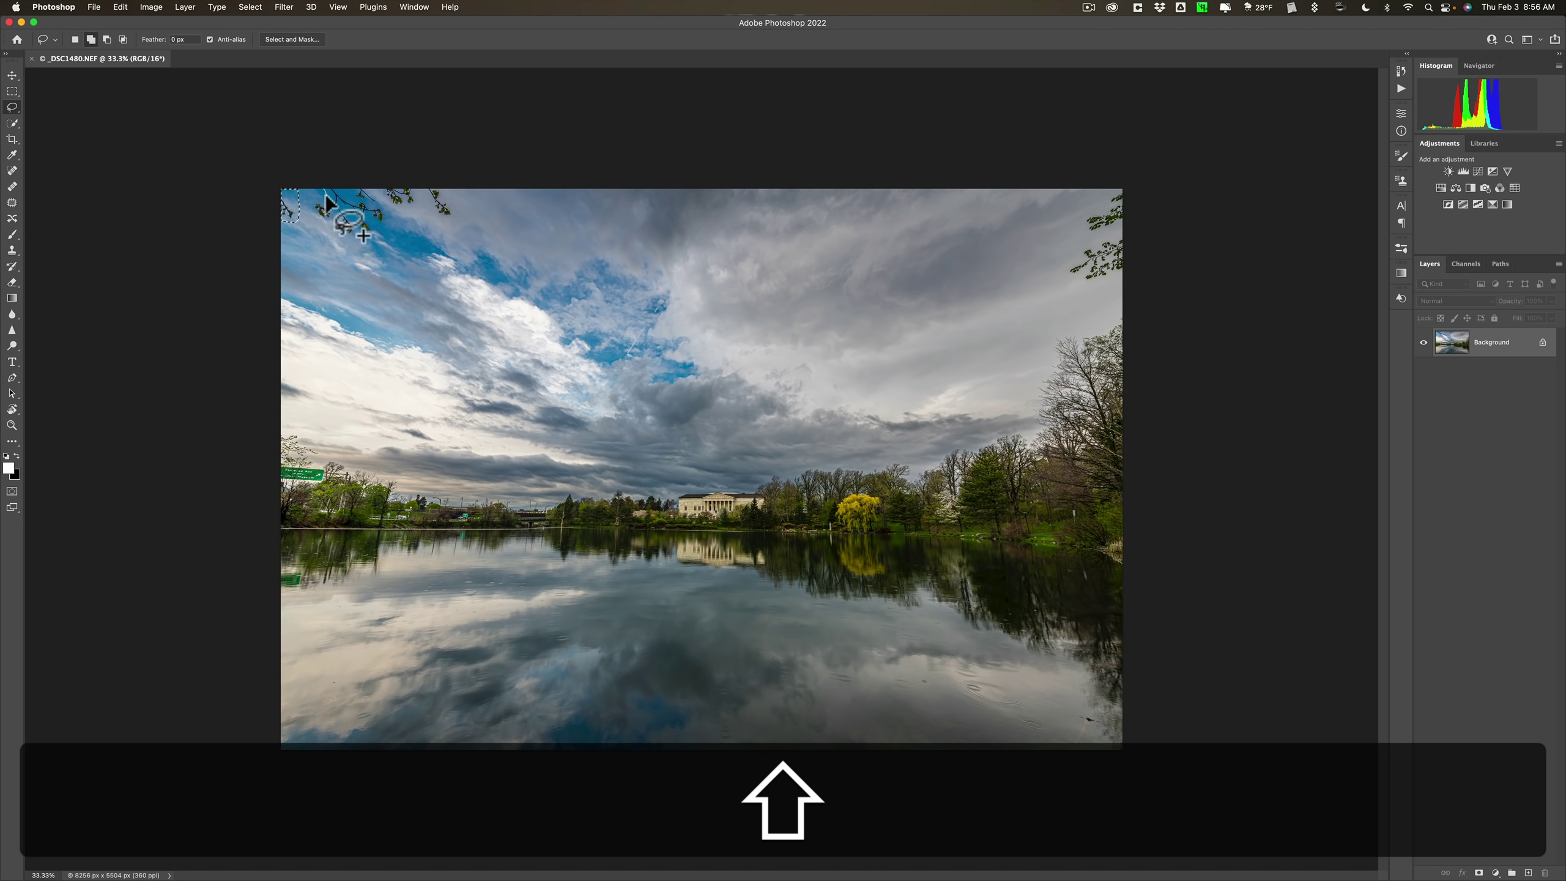
mouse_move(326, 192)
left_mouse_down()
mouse_move(311, 216)
mouse_move(374, 225)
mouse_move(383, 205)
left_mouse_up()
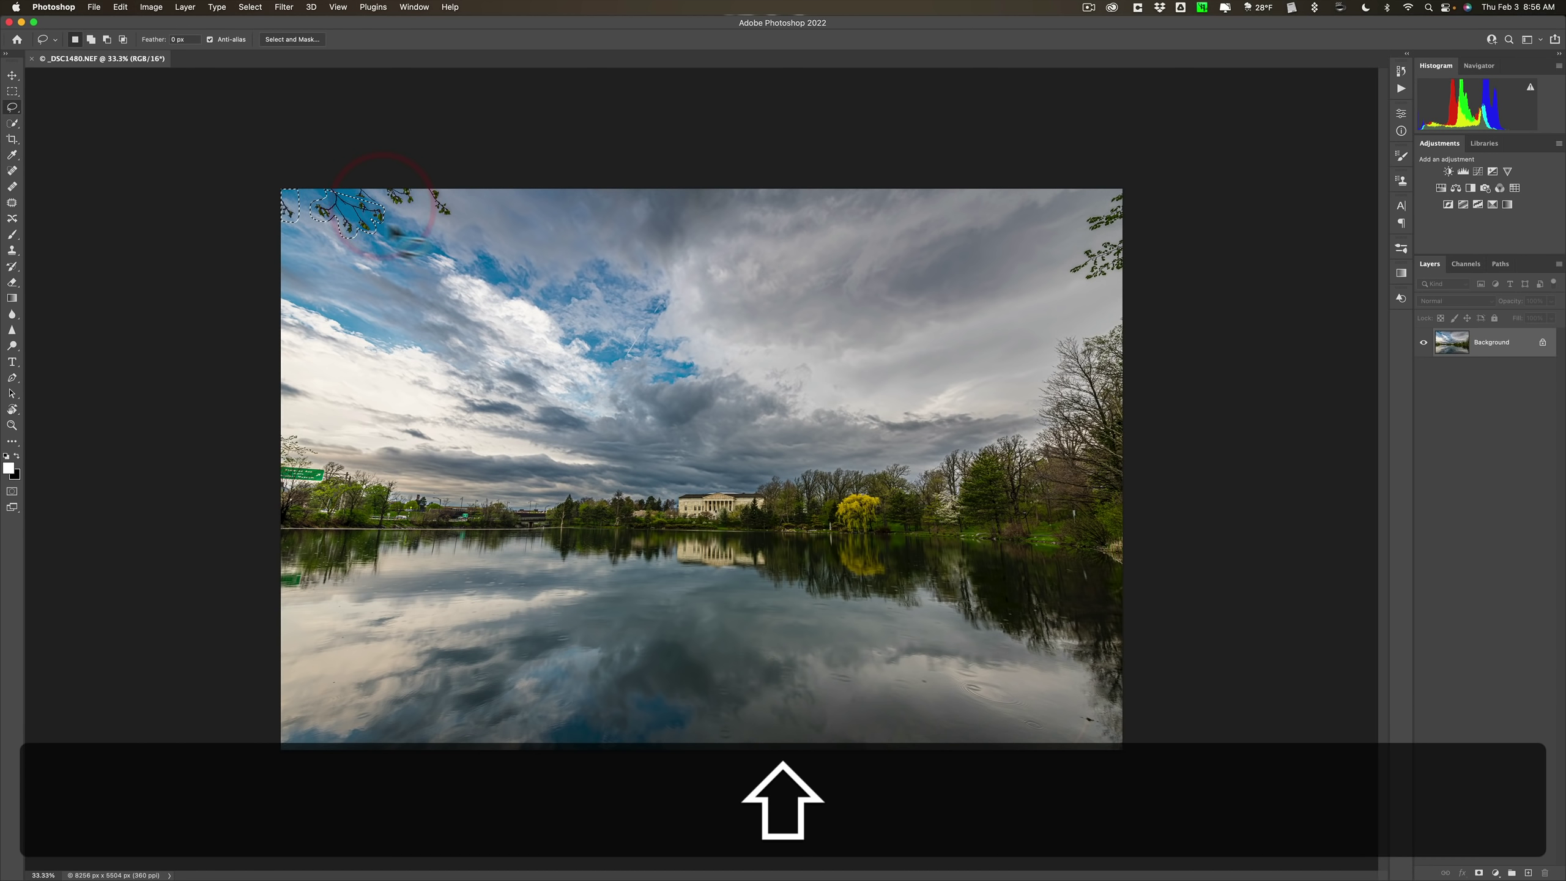
key("shift+super+d")
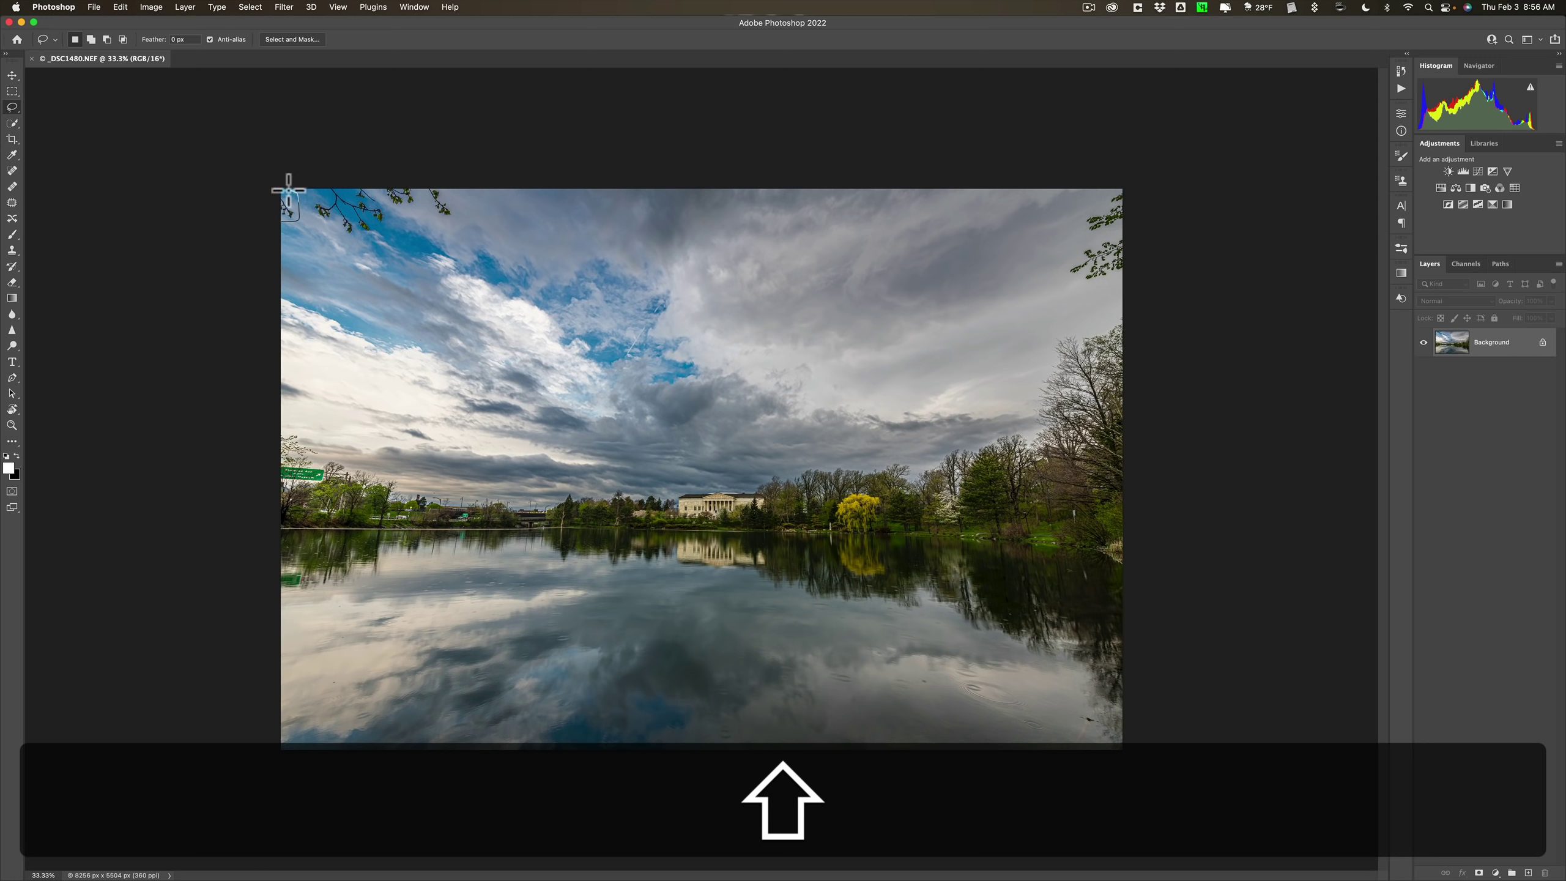
Step: Lasso the top-left corner branches, adding further patches with Shift
left_click(283, 191)
key("shift+super+d")
left_click(279, 218, "shift")
left_click_drag(280, 227, 317, 188)
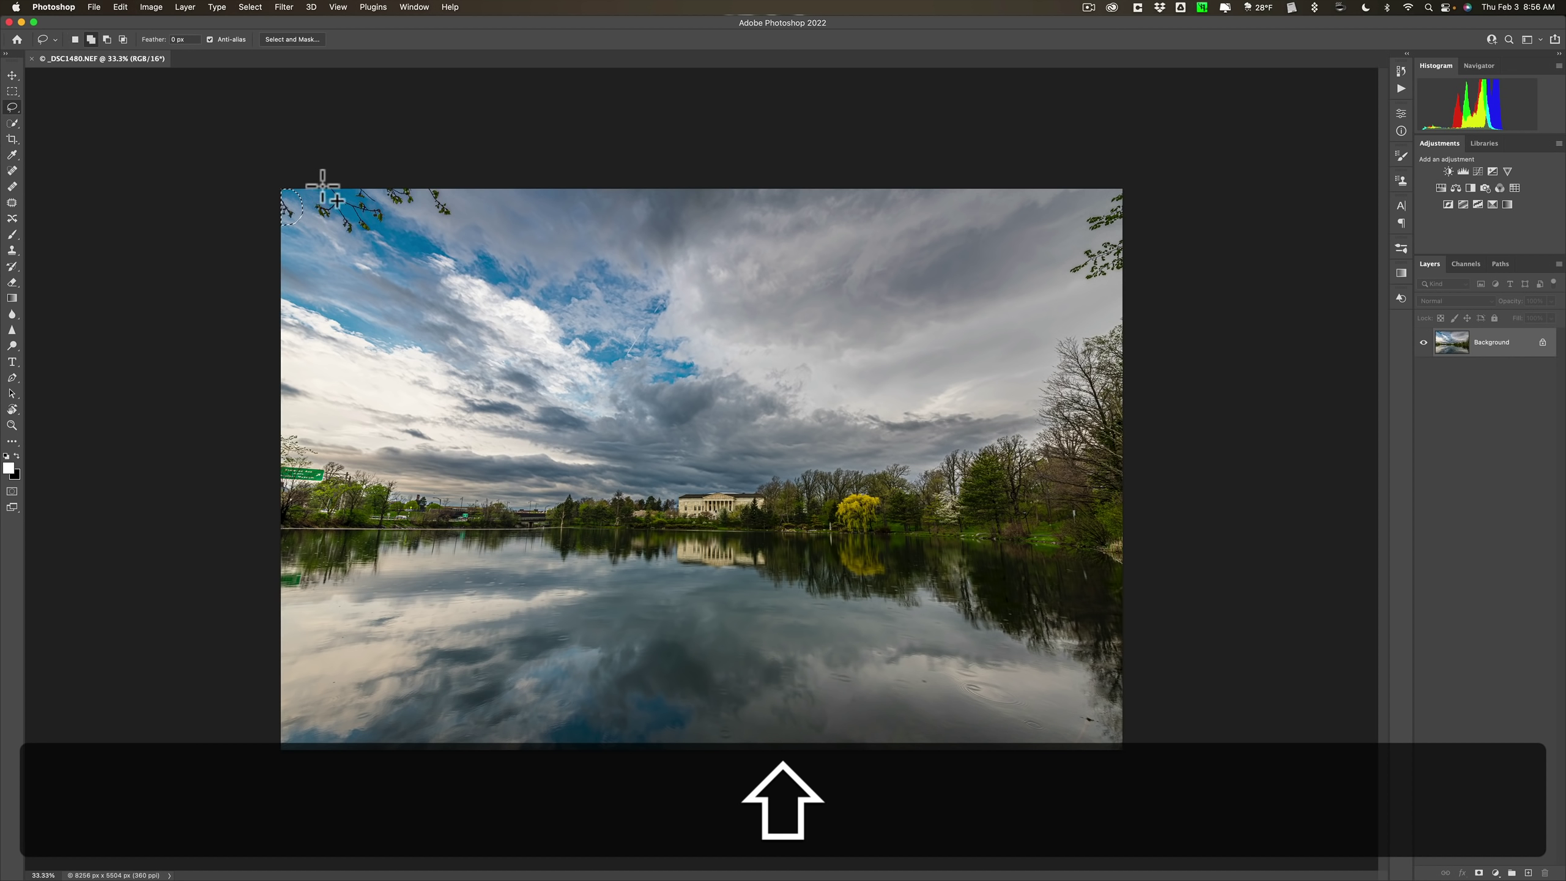
mouse_move(325, 198)
left_mouse_down()
mouse_move(320, 223)
mouse_move(371, 242)
mouse_move(392, 222)
mouse_move(371, 192)
mouse_move(322, 179)
left_mouse_up()
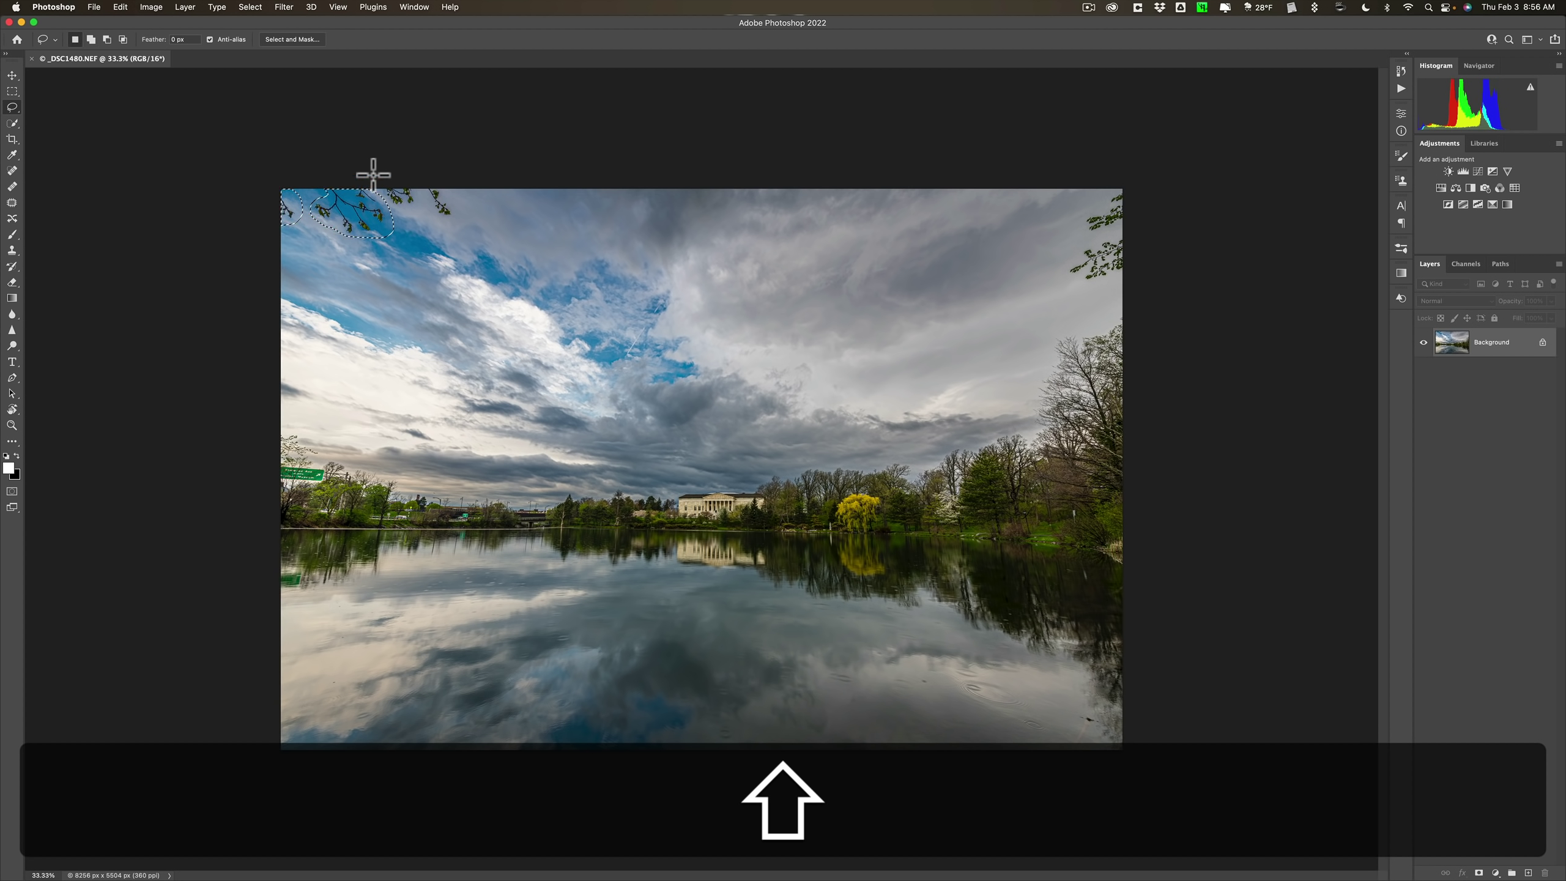
key("shift")
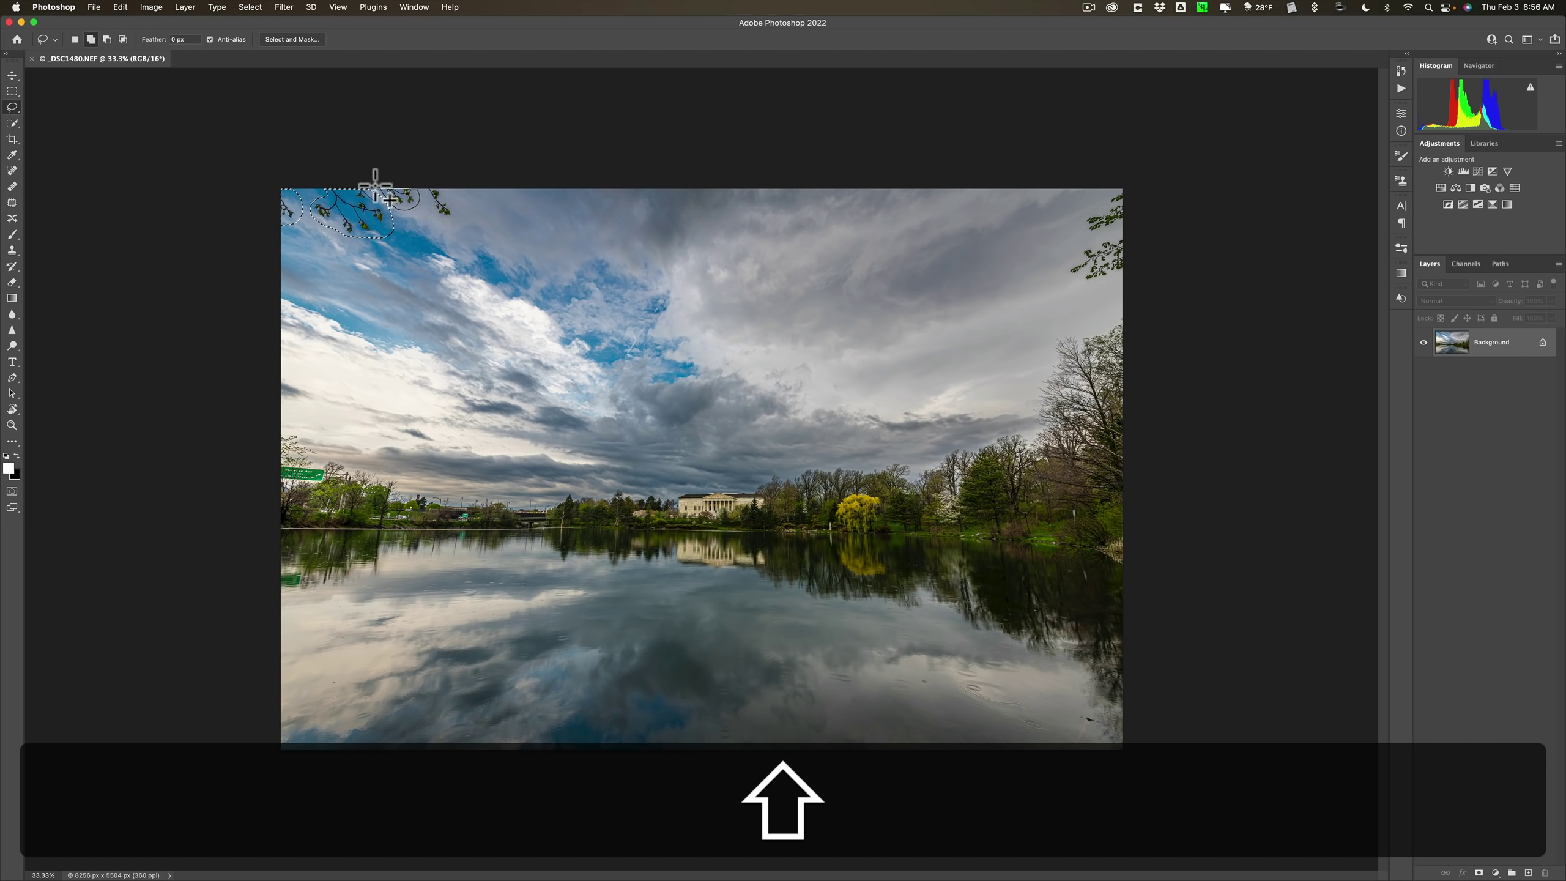
mouse_move(376, 186)
left_mouse_down()
mouse_move(422, 175)
mouse_move(447, 227)
mouse_move(455, 208)
mouse_move(424, 187)
left_mouse_up()
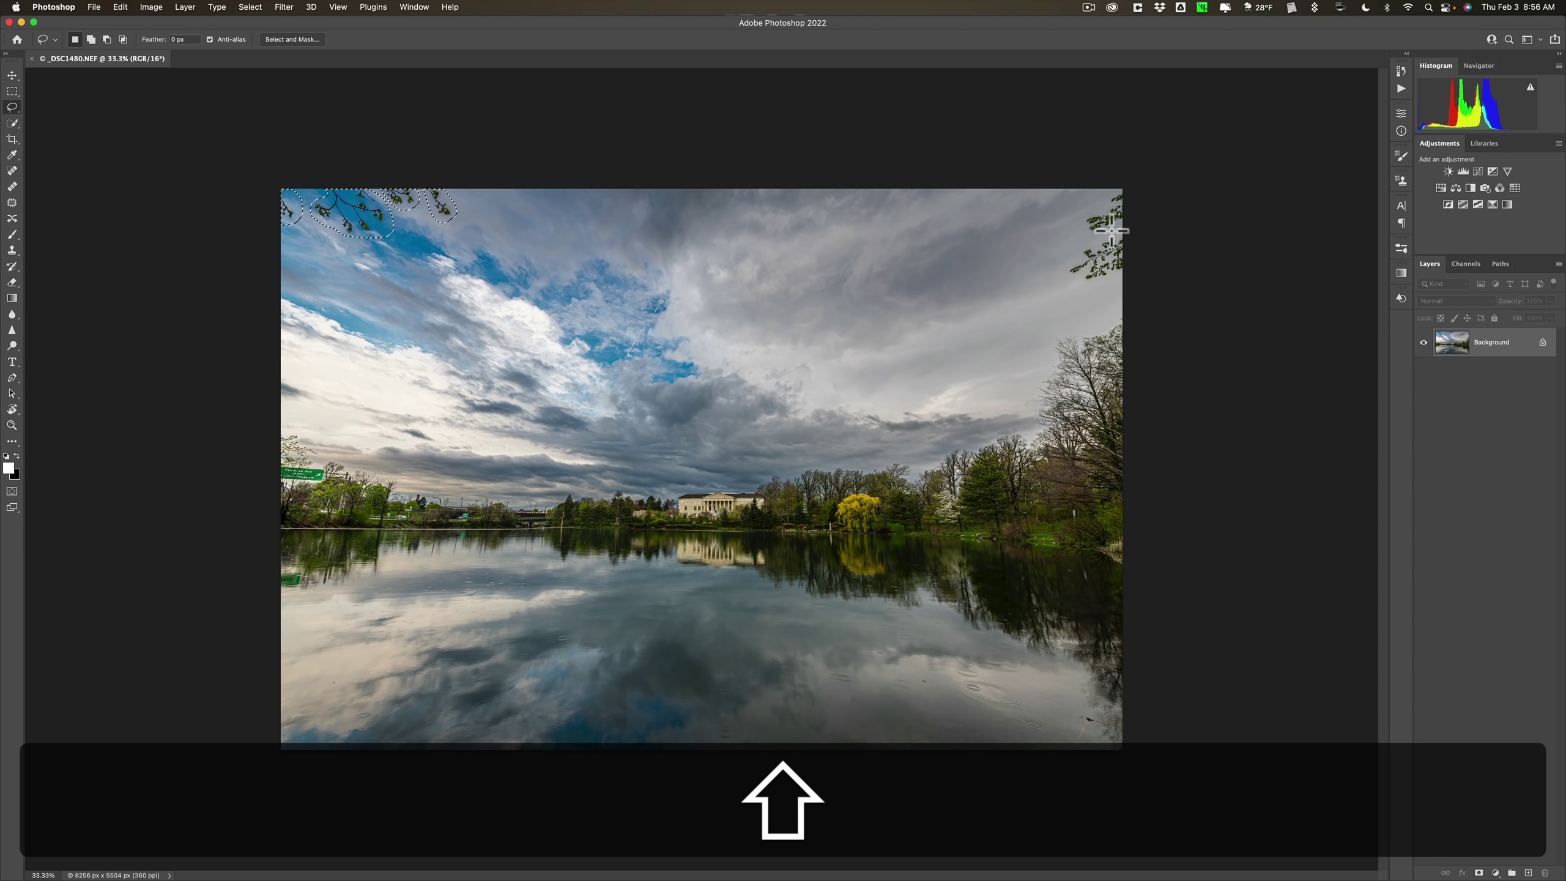
Step: Add the top-right corner branches to the selection with Shift
key("shift")
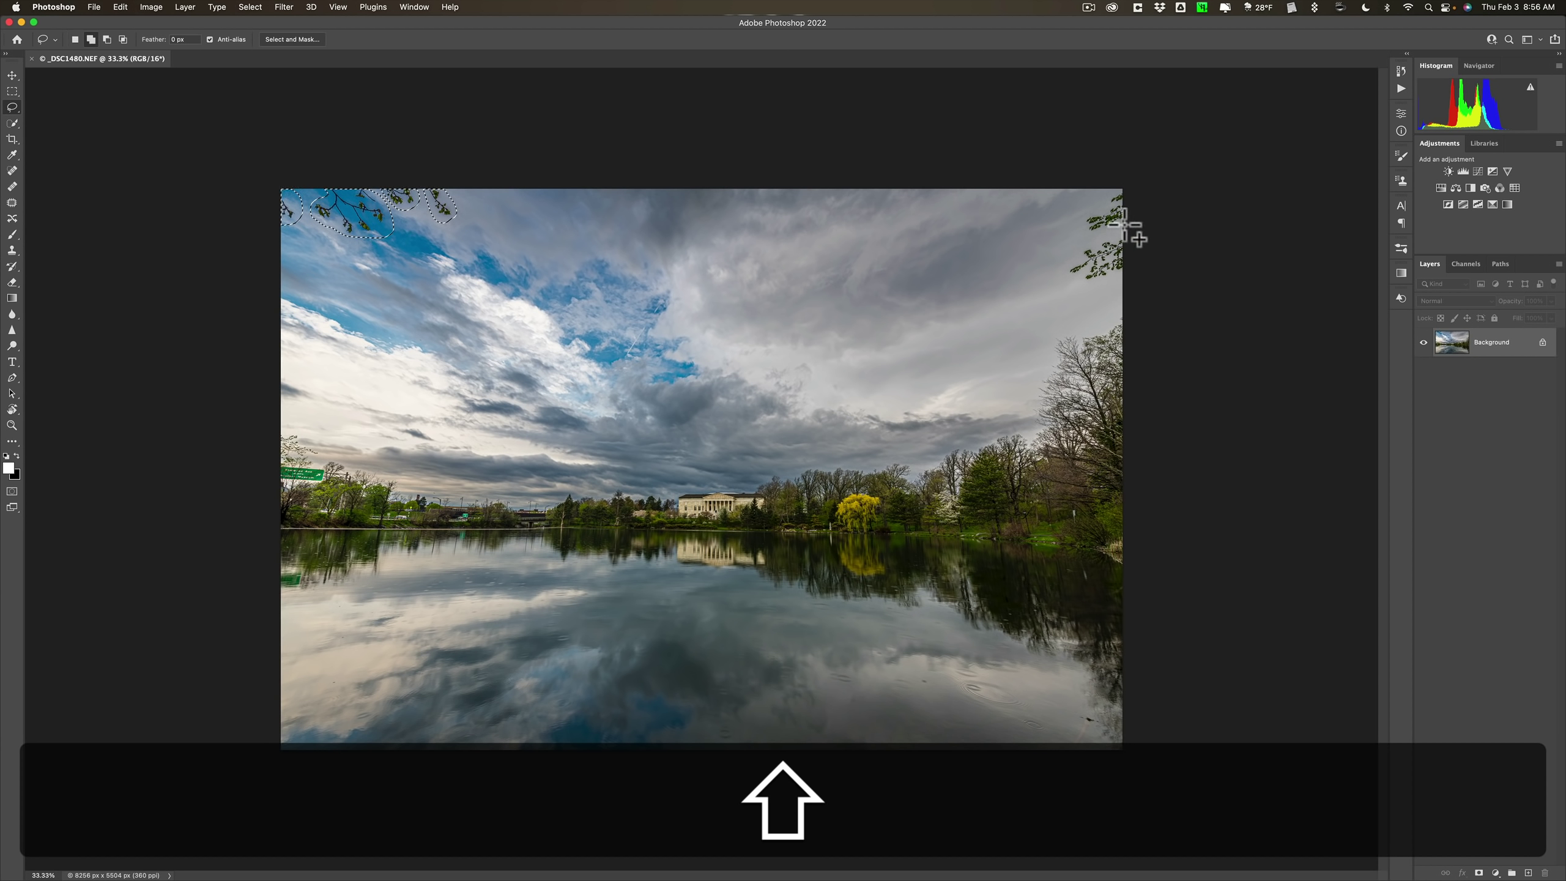
mouse_move(1127, 226)
left_mouse_down()
mouse_move(1082, 222)
mouse_move(1125, 190)
left_mouse_up()
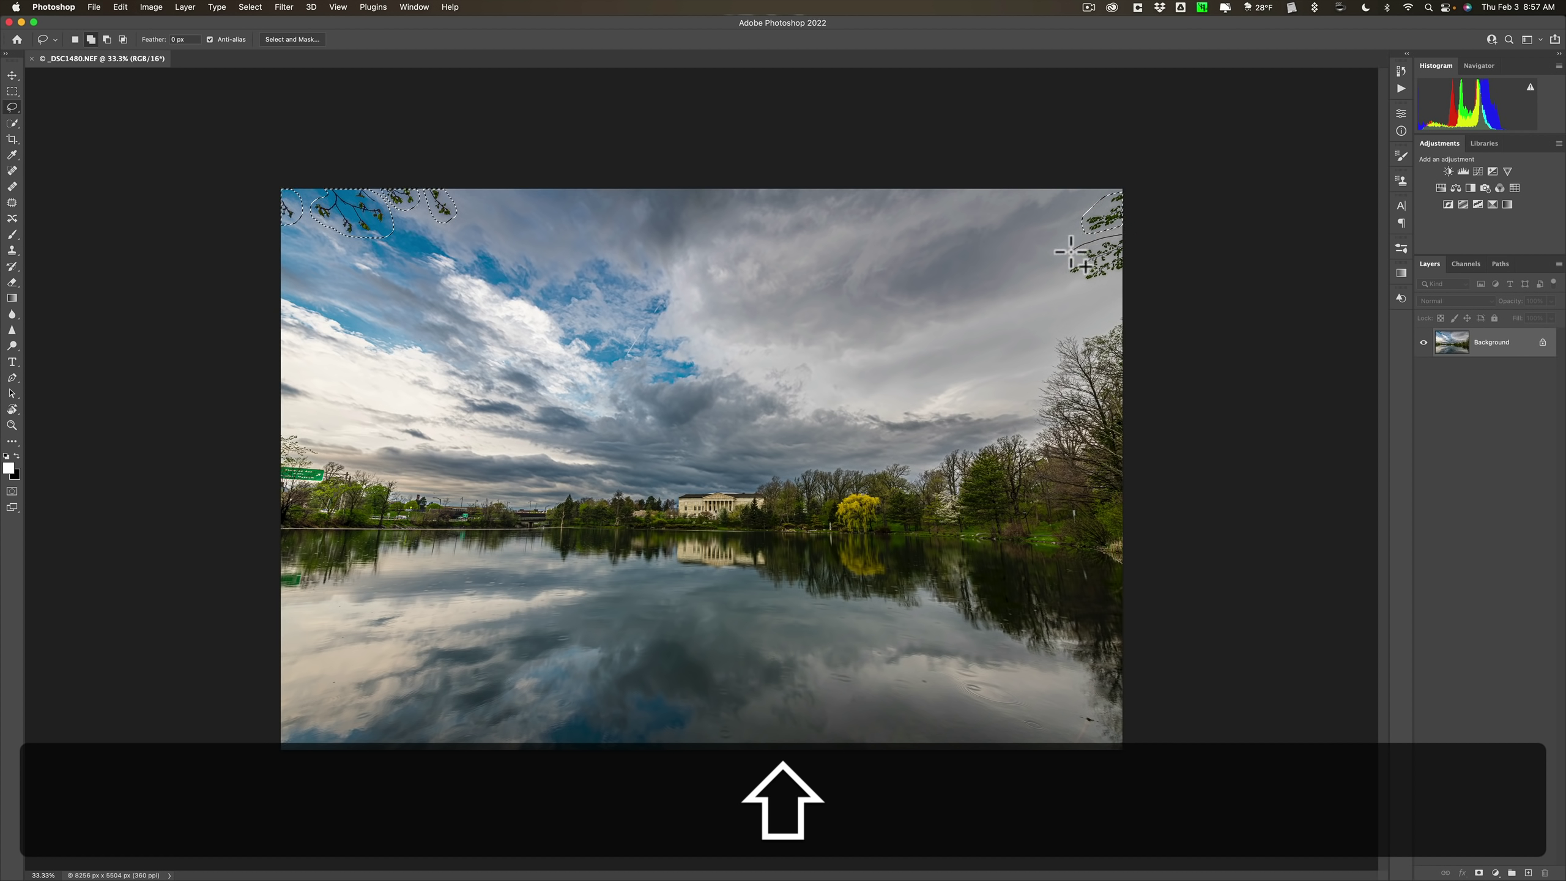
mouse_move(1068, 267)
left_mouse_down()
mouse_move(1075, 288)
mouse_move(1107, 289)
mouse_move(1122, 234)
left_mouse_up()
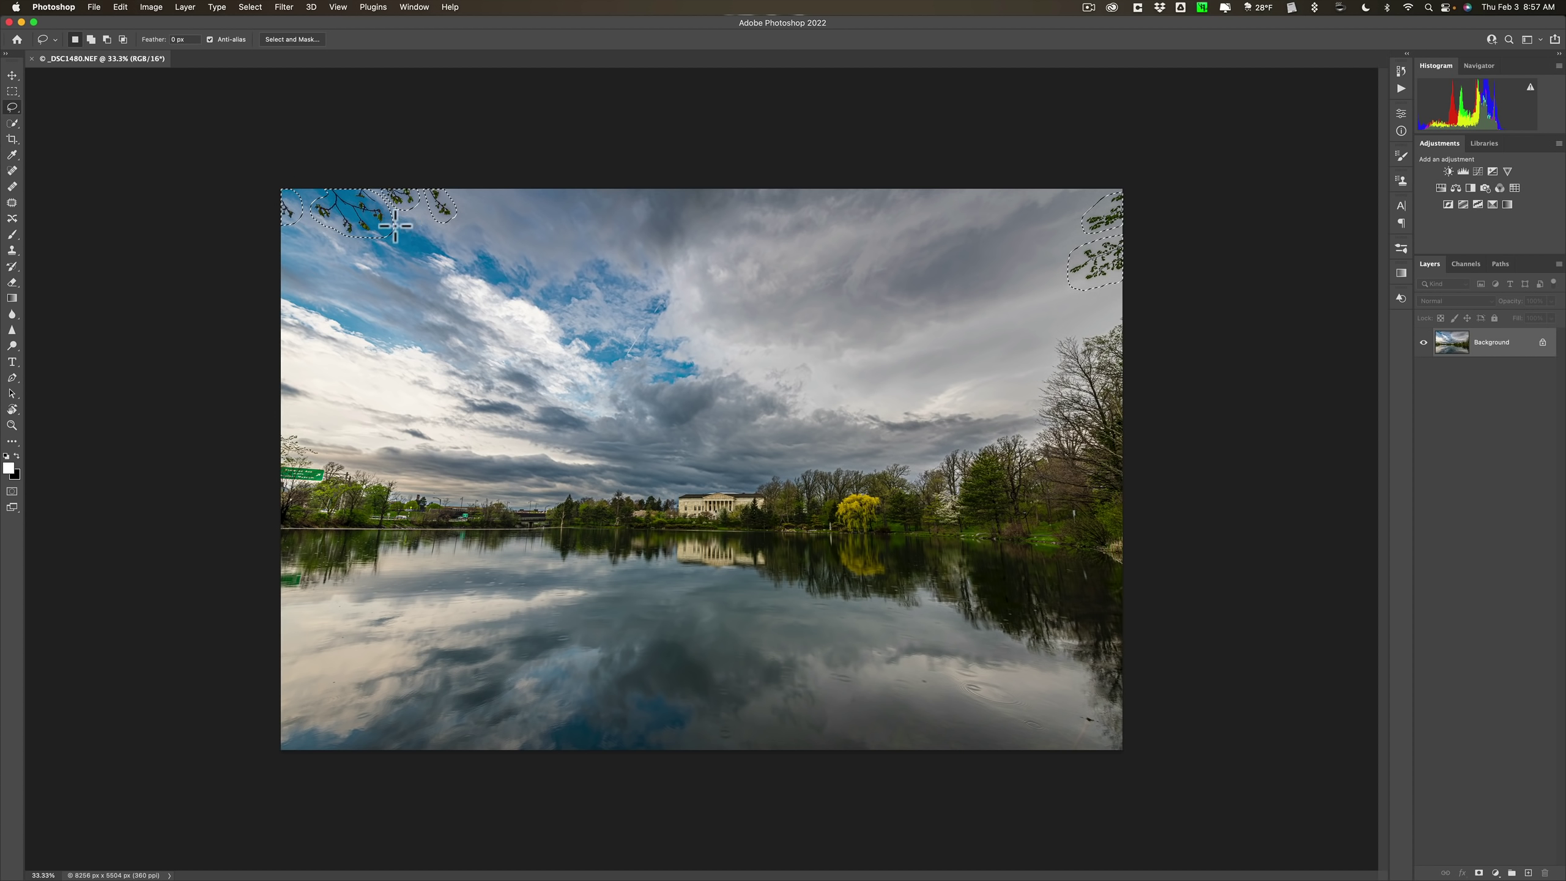
Step: Open Content-Aware Fill from the Edit menu with the sampling area on Auto
left_click(120, 7)
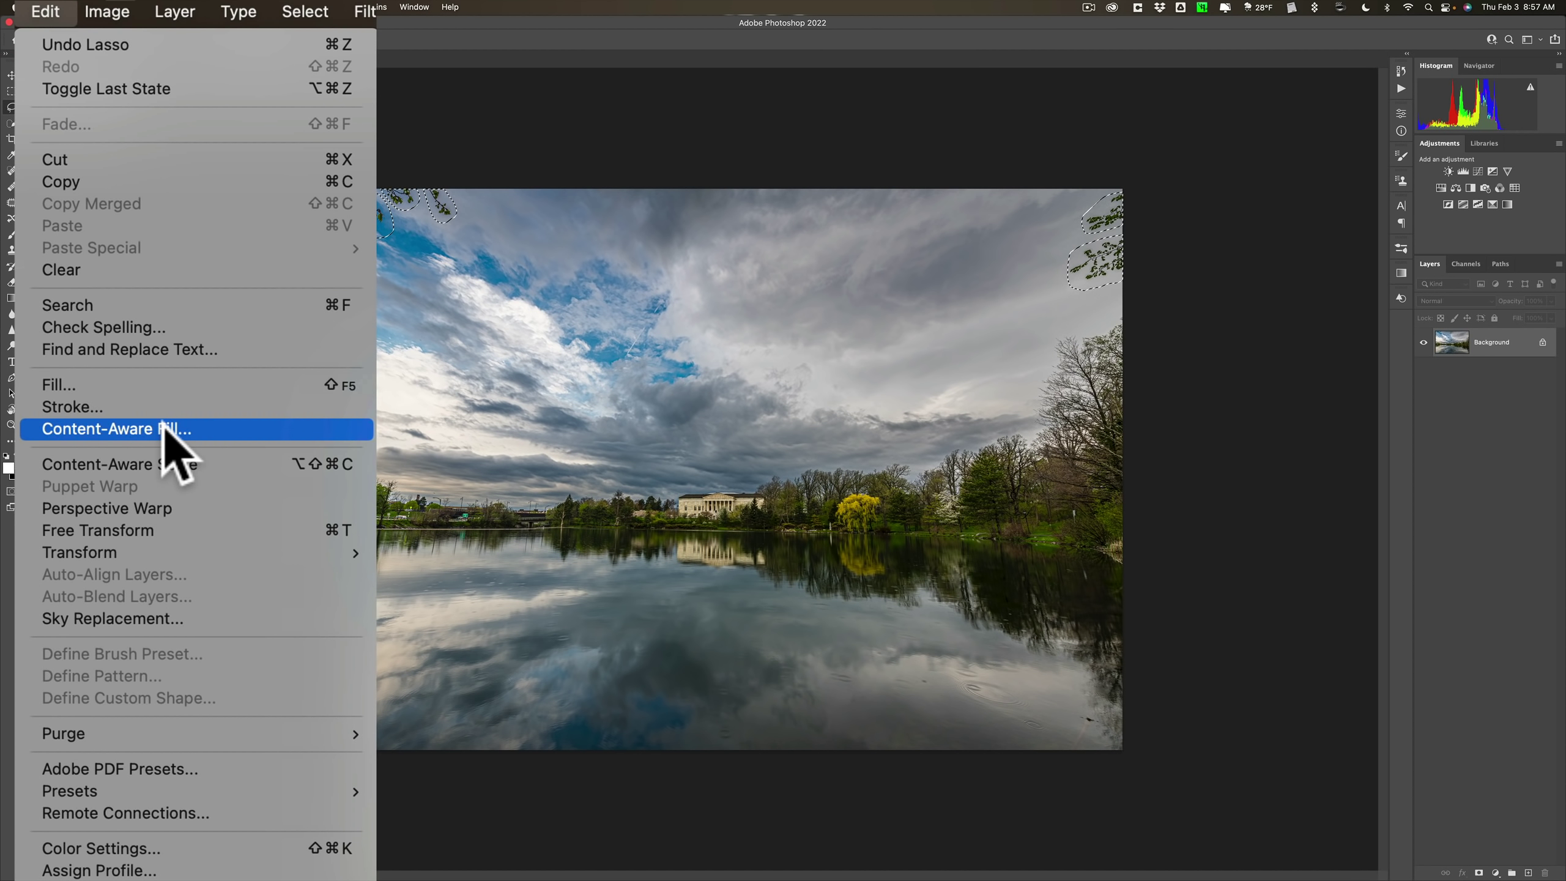
left_click(178, 218)
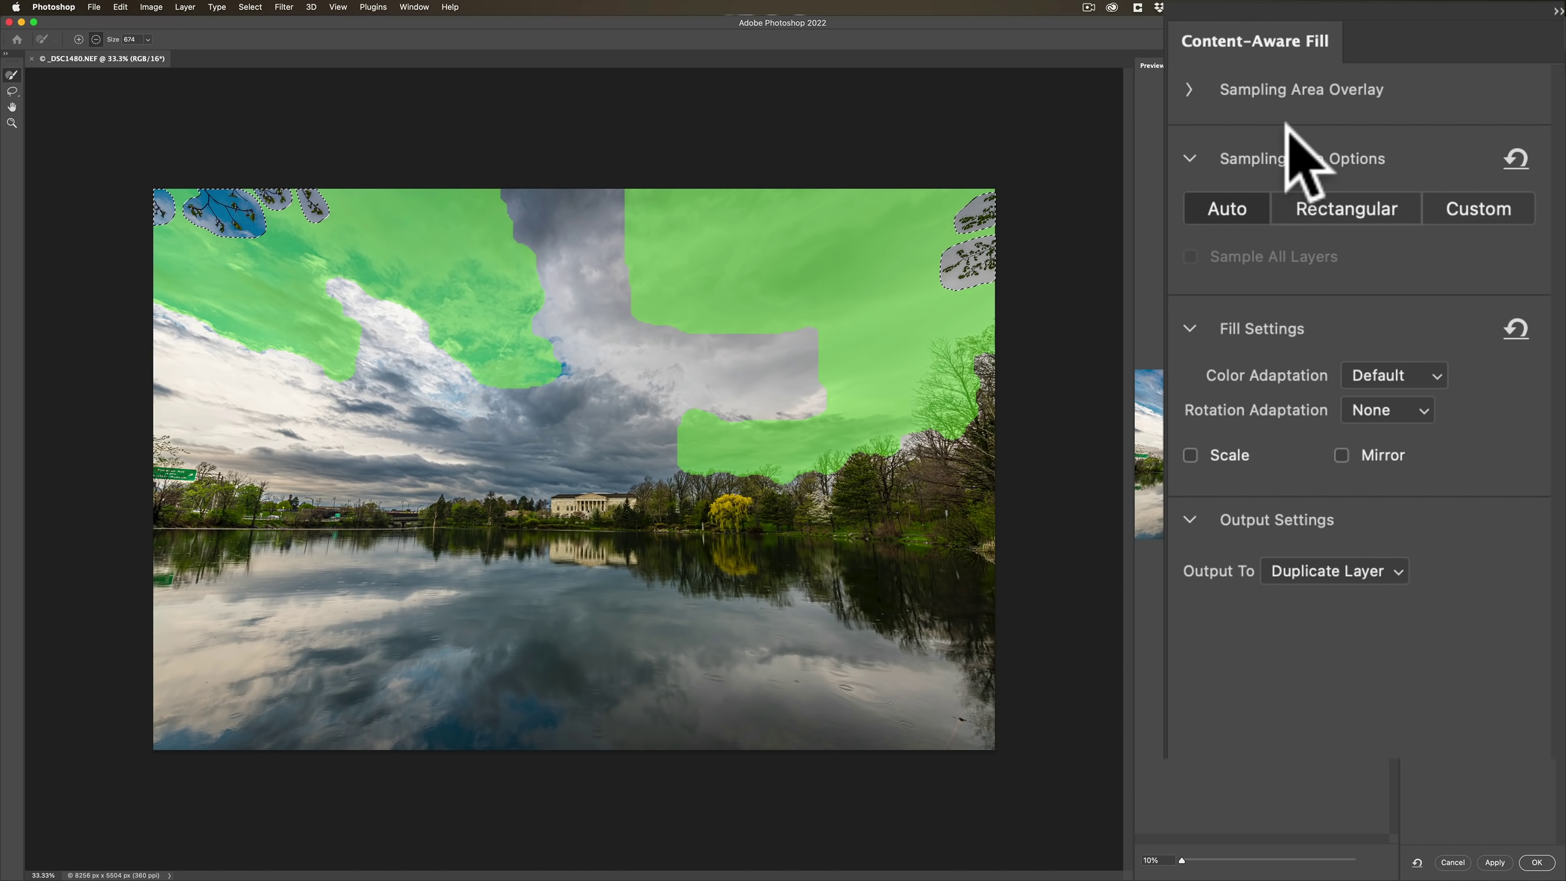
left_click(1189, 90)
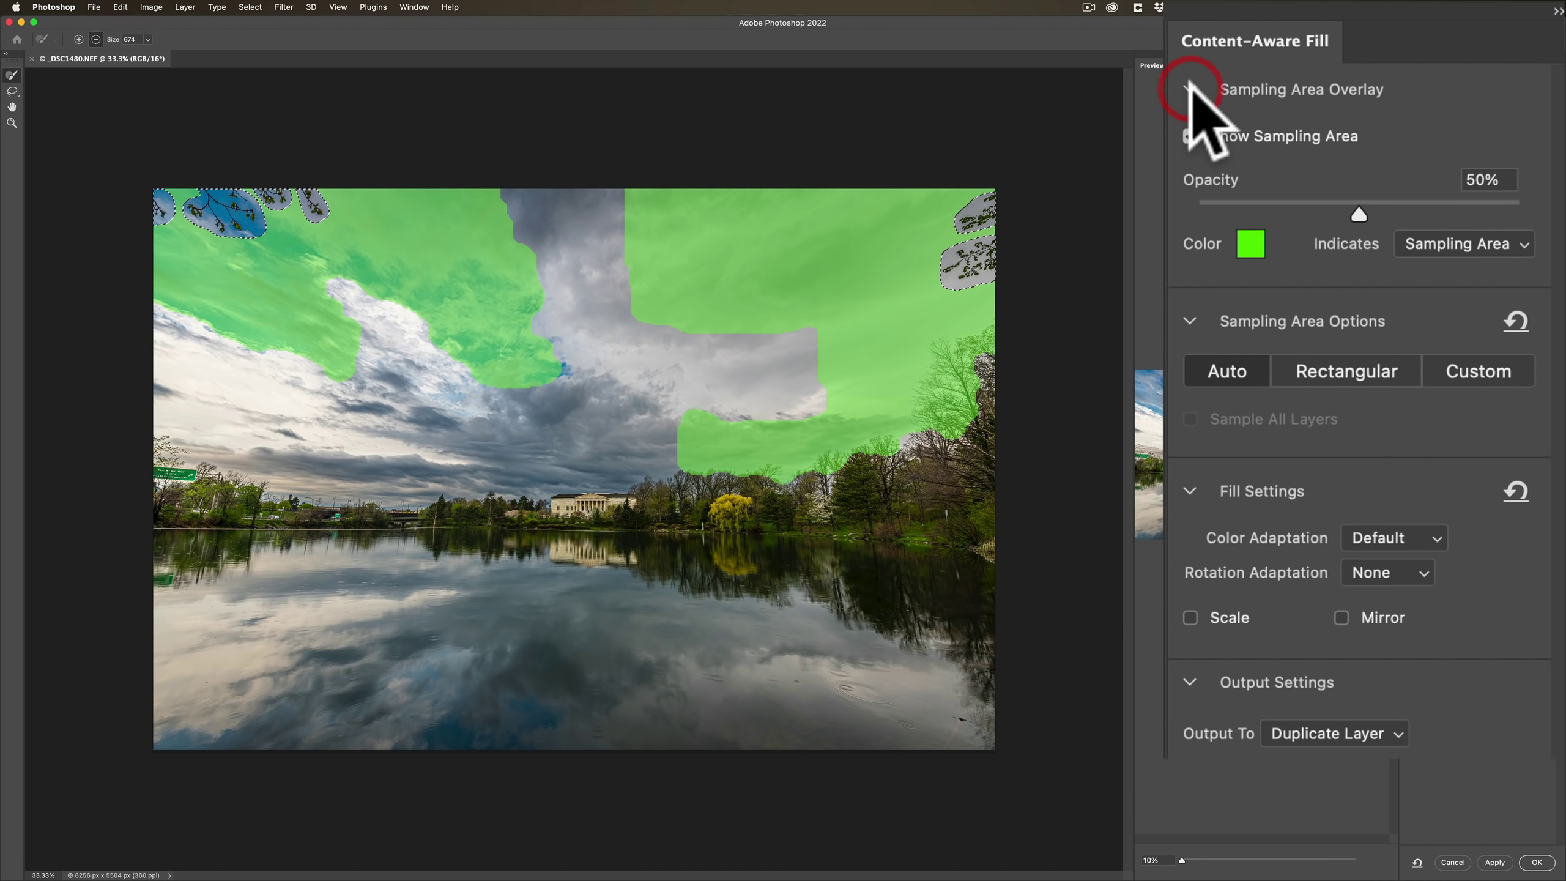
left_click(1190, 90)
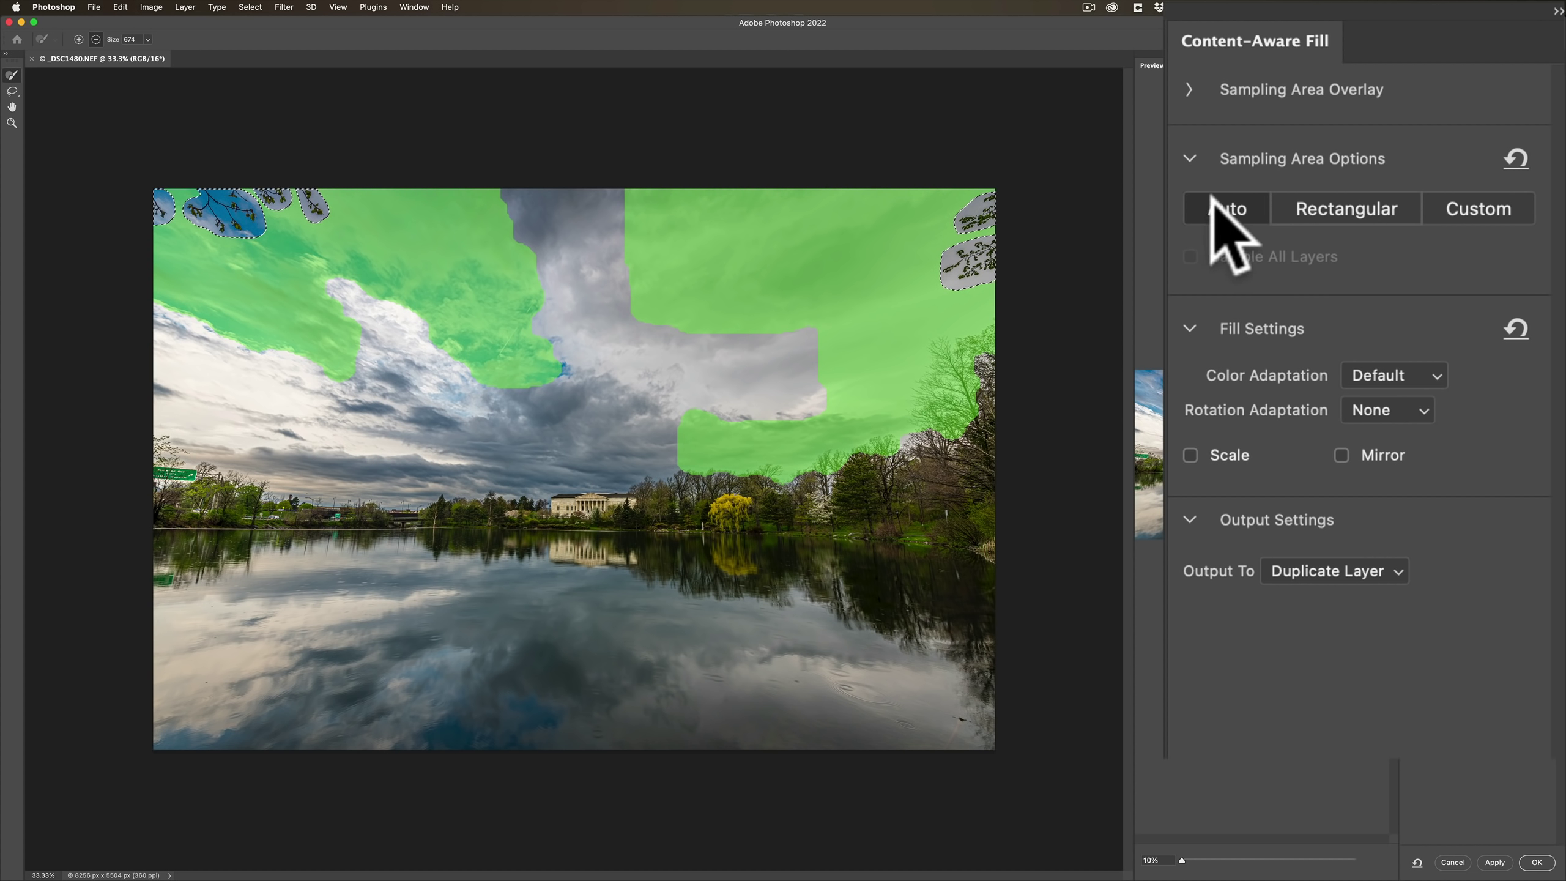
left_click(1231, 206)
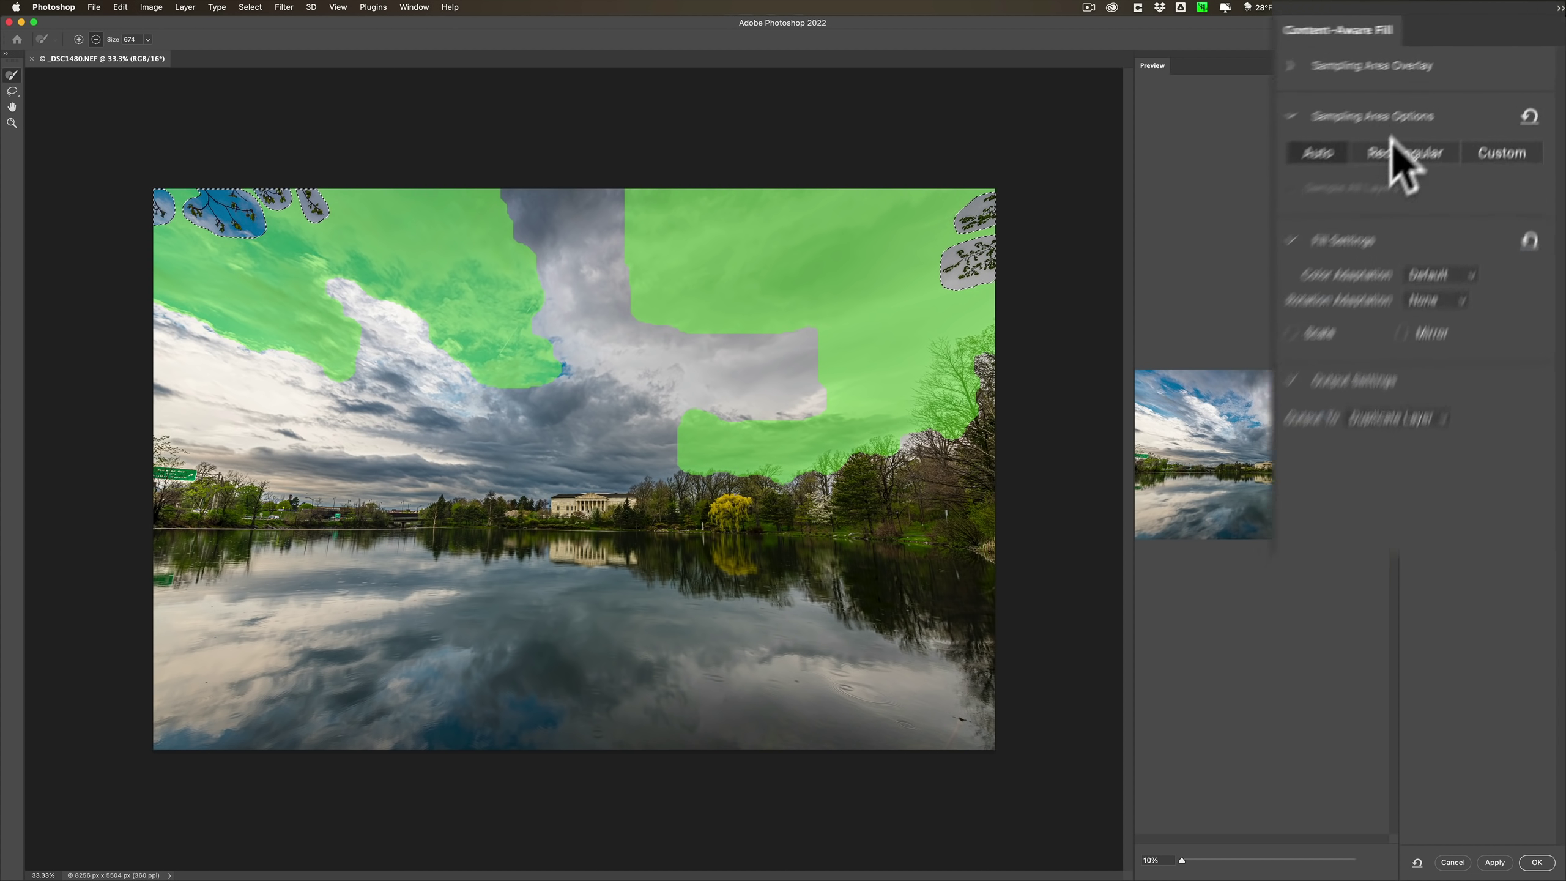
Step: Try Rectangular and Custom sampling, return to Auto, and apply the fill to a duplicate layer
left_click(1466, 131)
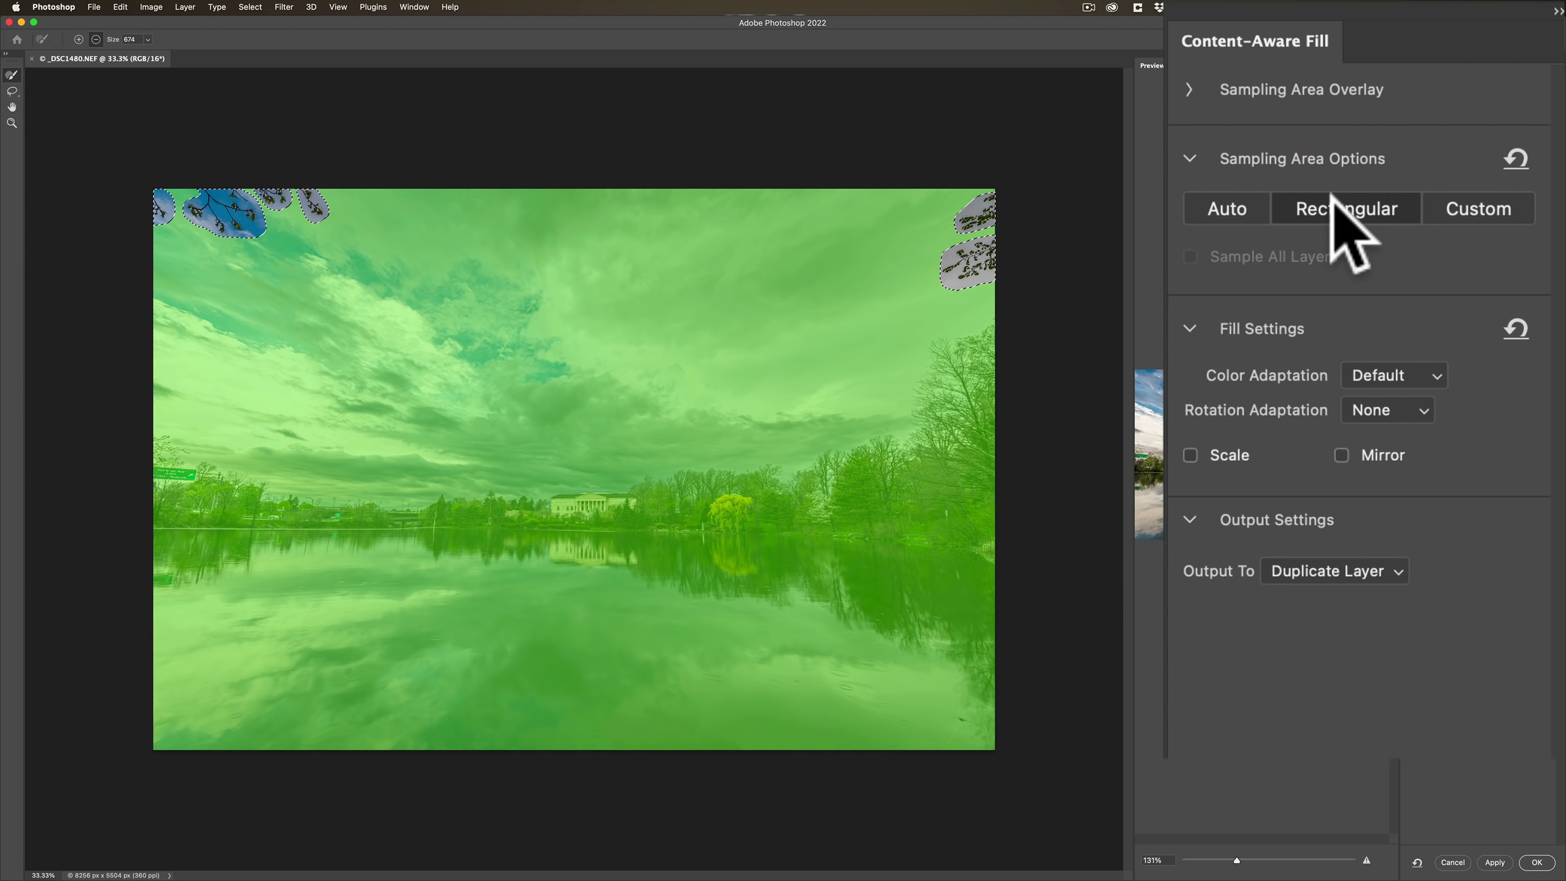
left_click(1470, 202)
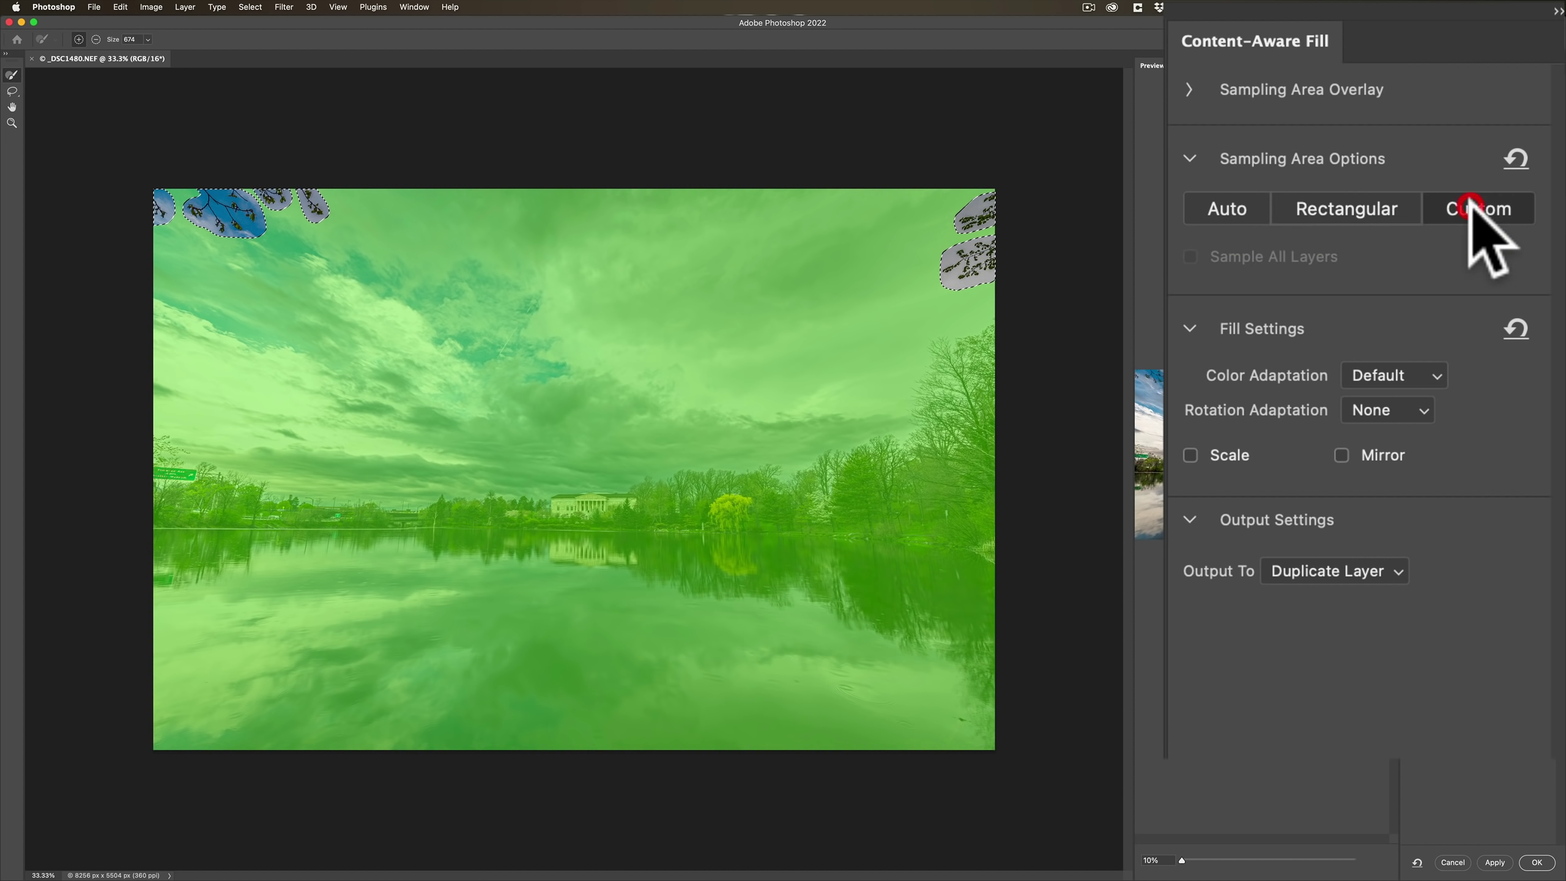
left_click(12, 75)
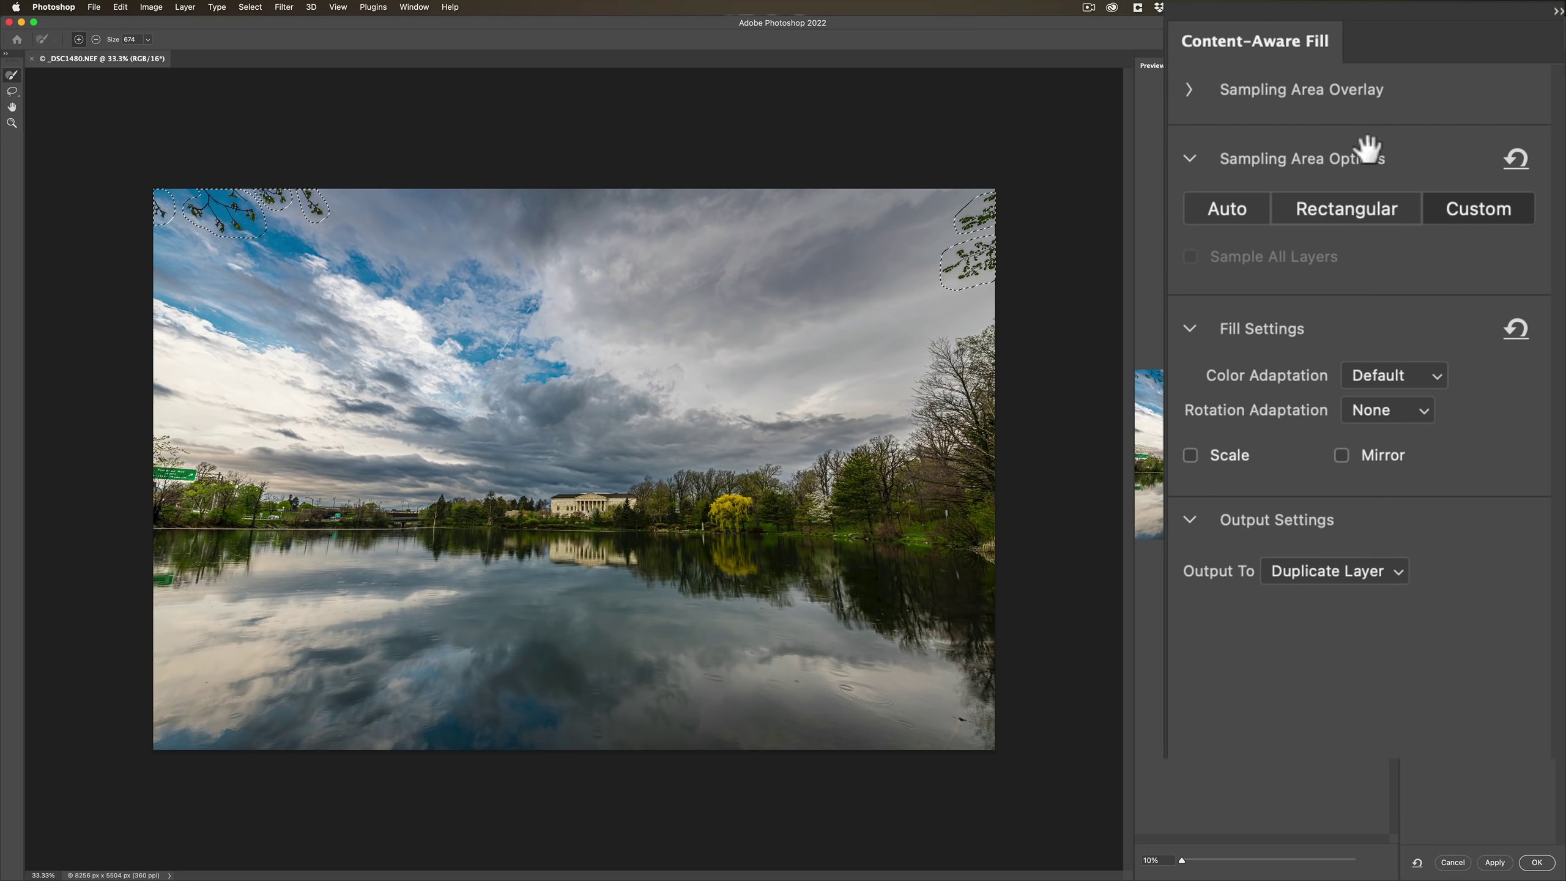
left_click(1222, 212)
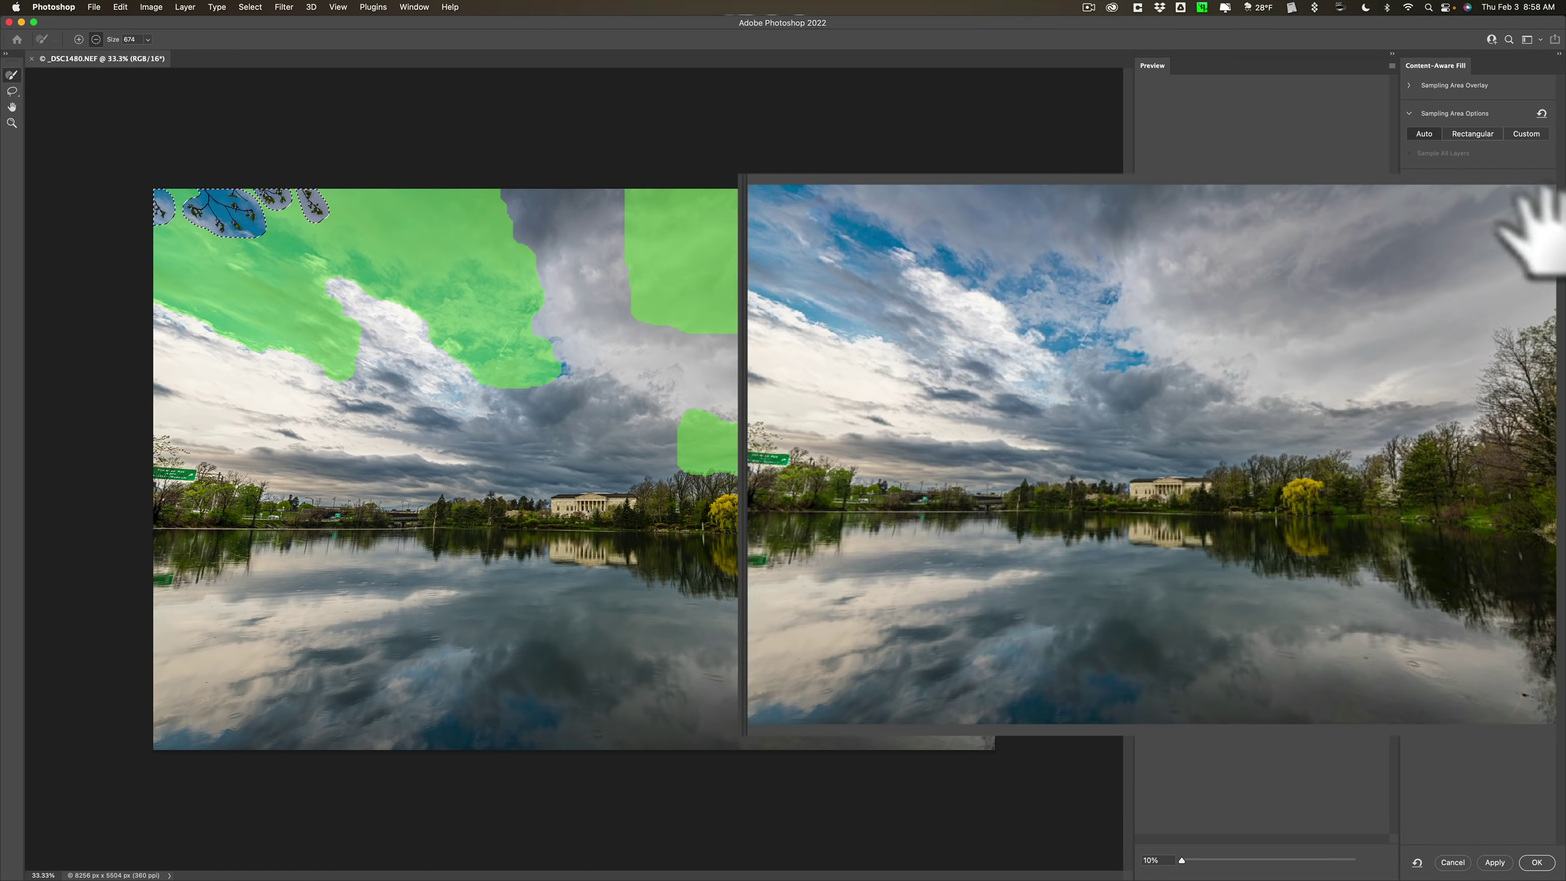
left_click(1495, 834)
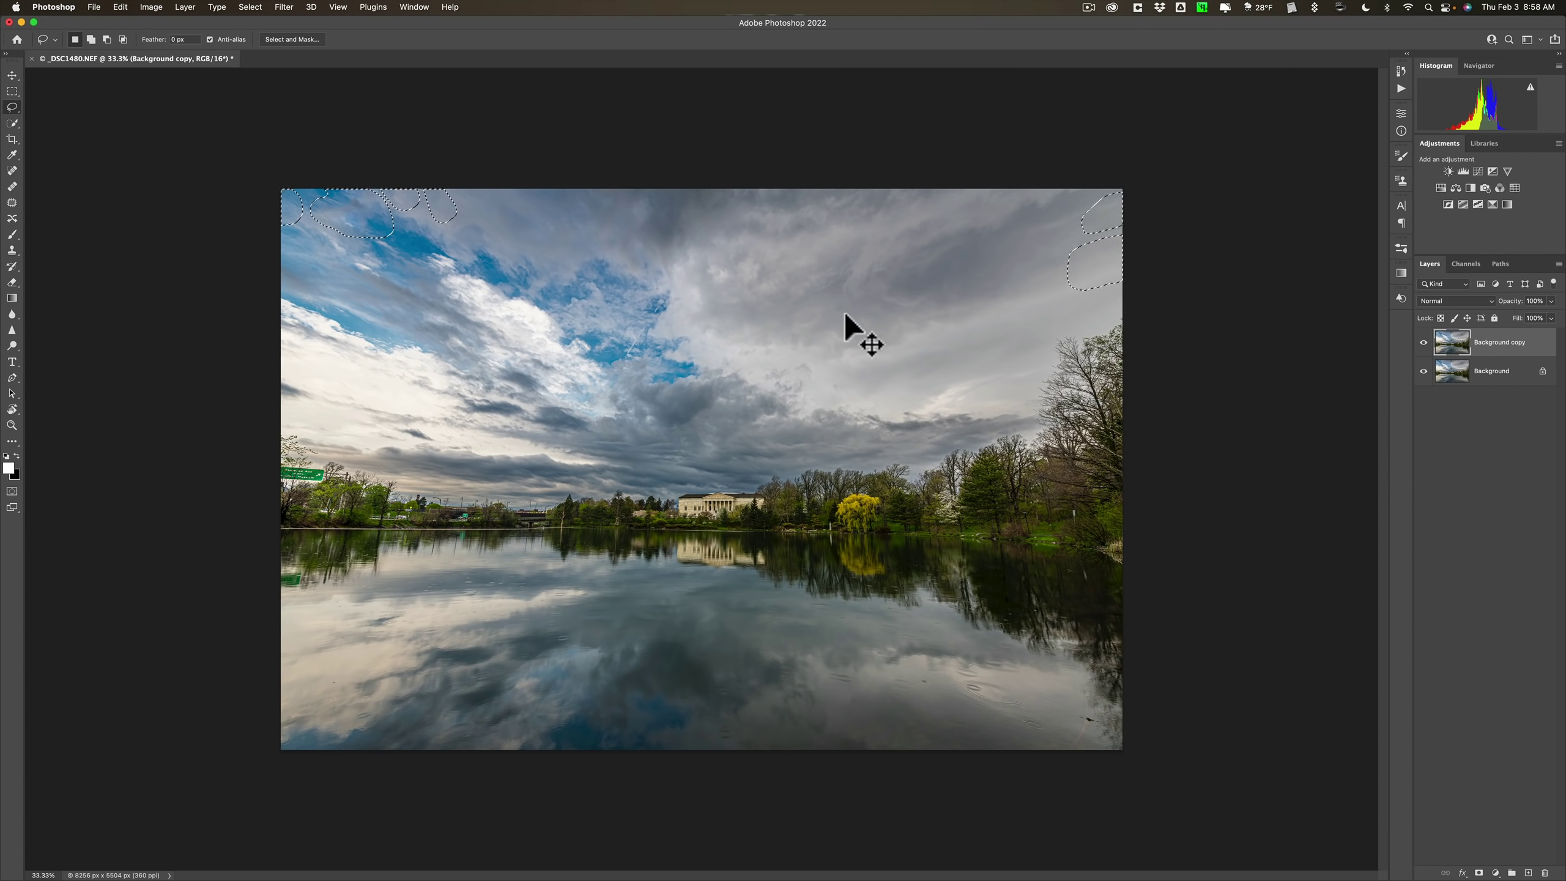
Step: Deselect the filled corner areas with Cmd+D
key("super+d")
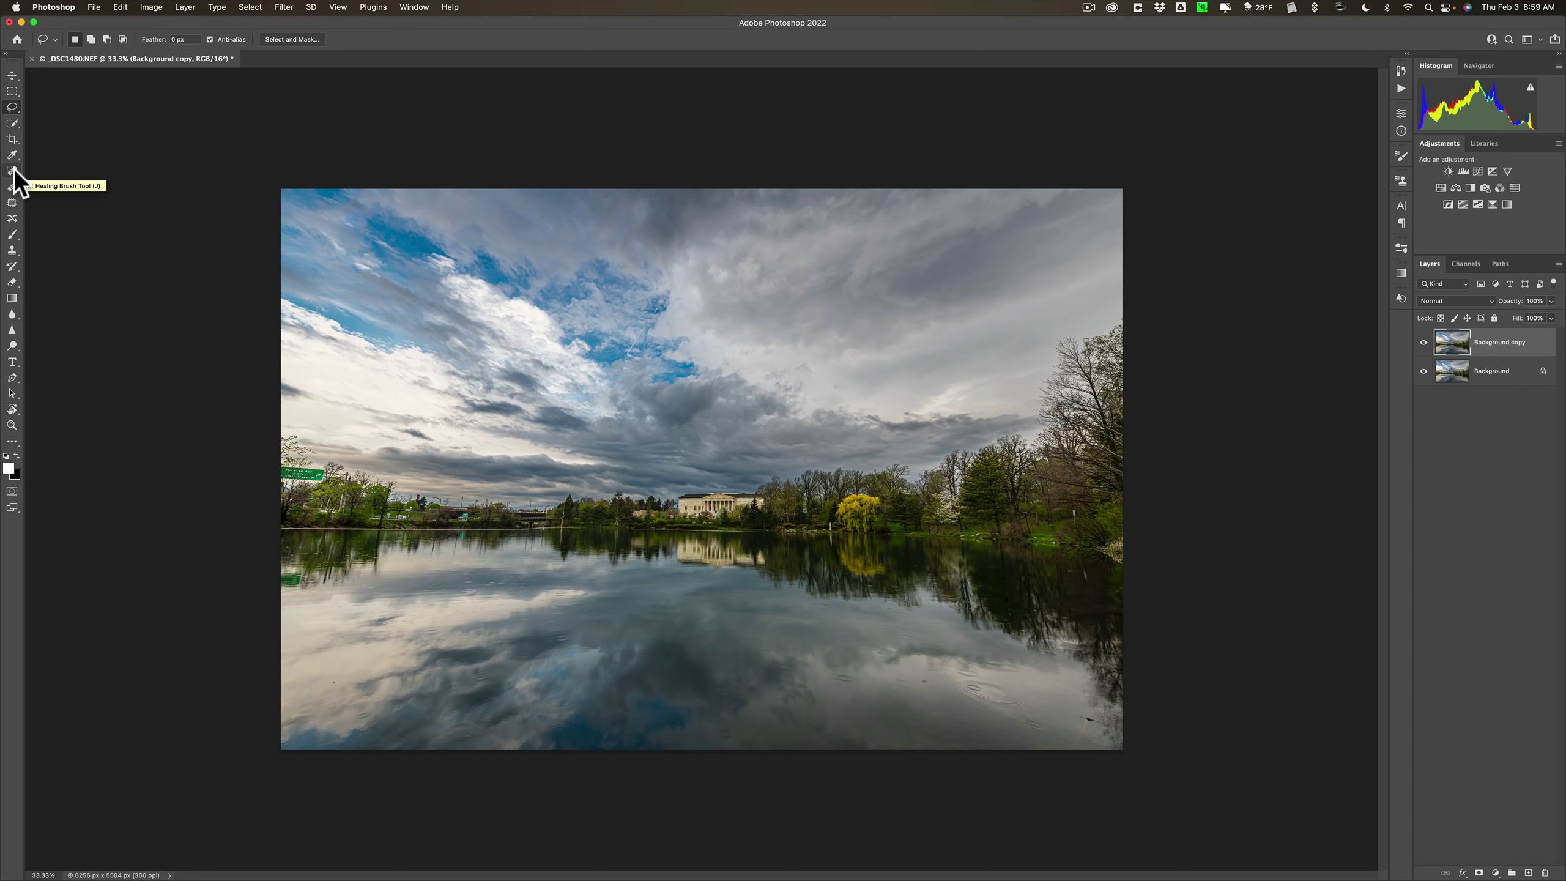
Step: Pick the Content-Aware Spot Healing Brush and set its size to 90
left_click(12, 171)
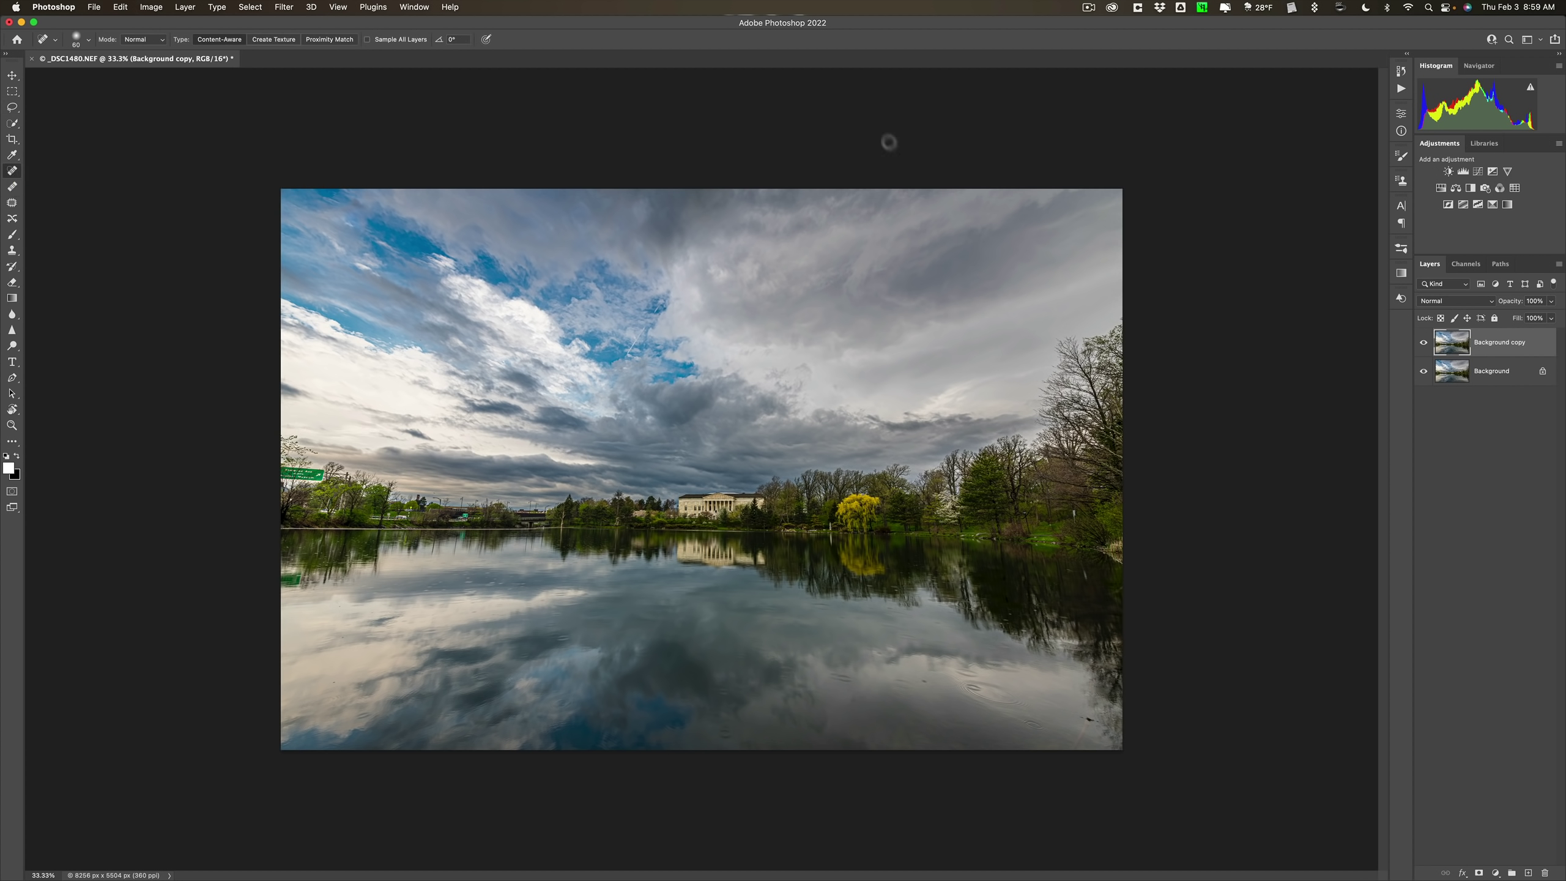
key("bracketright")
key("bracketright")
key("bracketright")
key("bracketright")
key("bracketright")
key("bracketright")
key("bracketright")
key("bracketright")
key("bracketright")
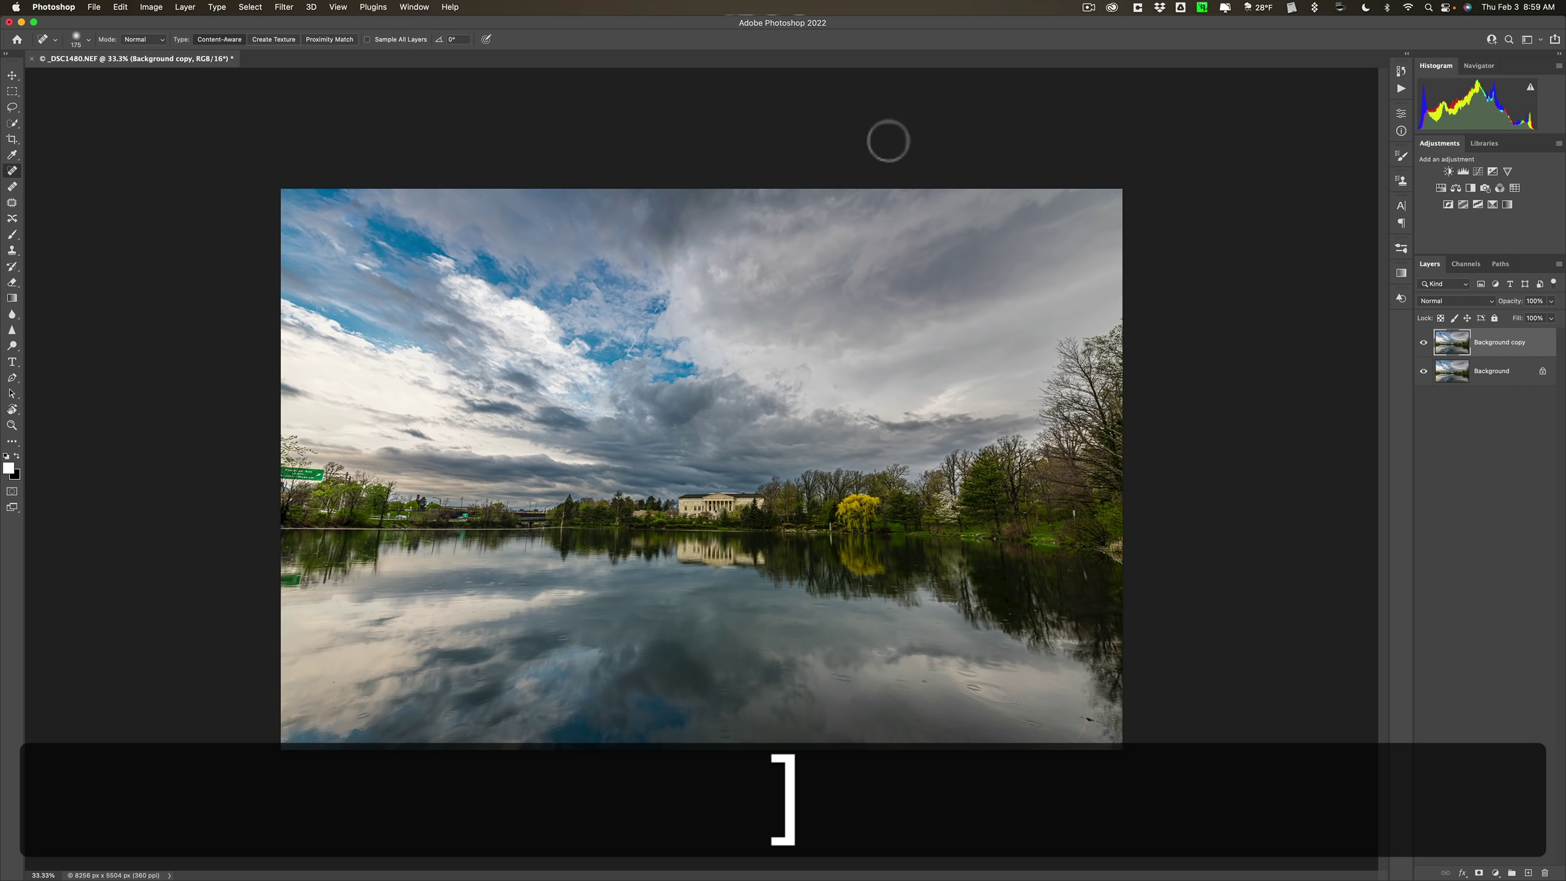
key("bracketleft")
key("bracketleft")
key("bracketleft")
key("bracketleft")
key("bracketleft")
key("bracketleft")
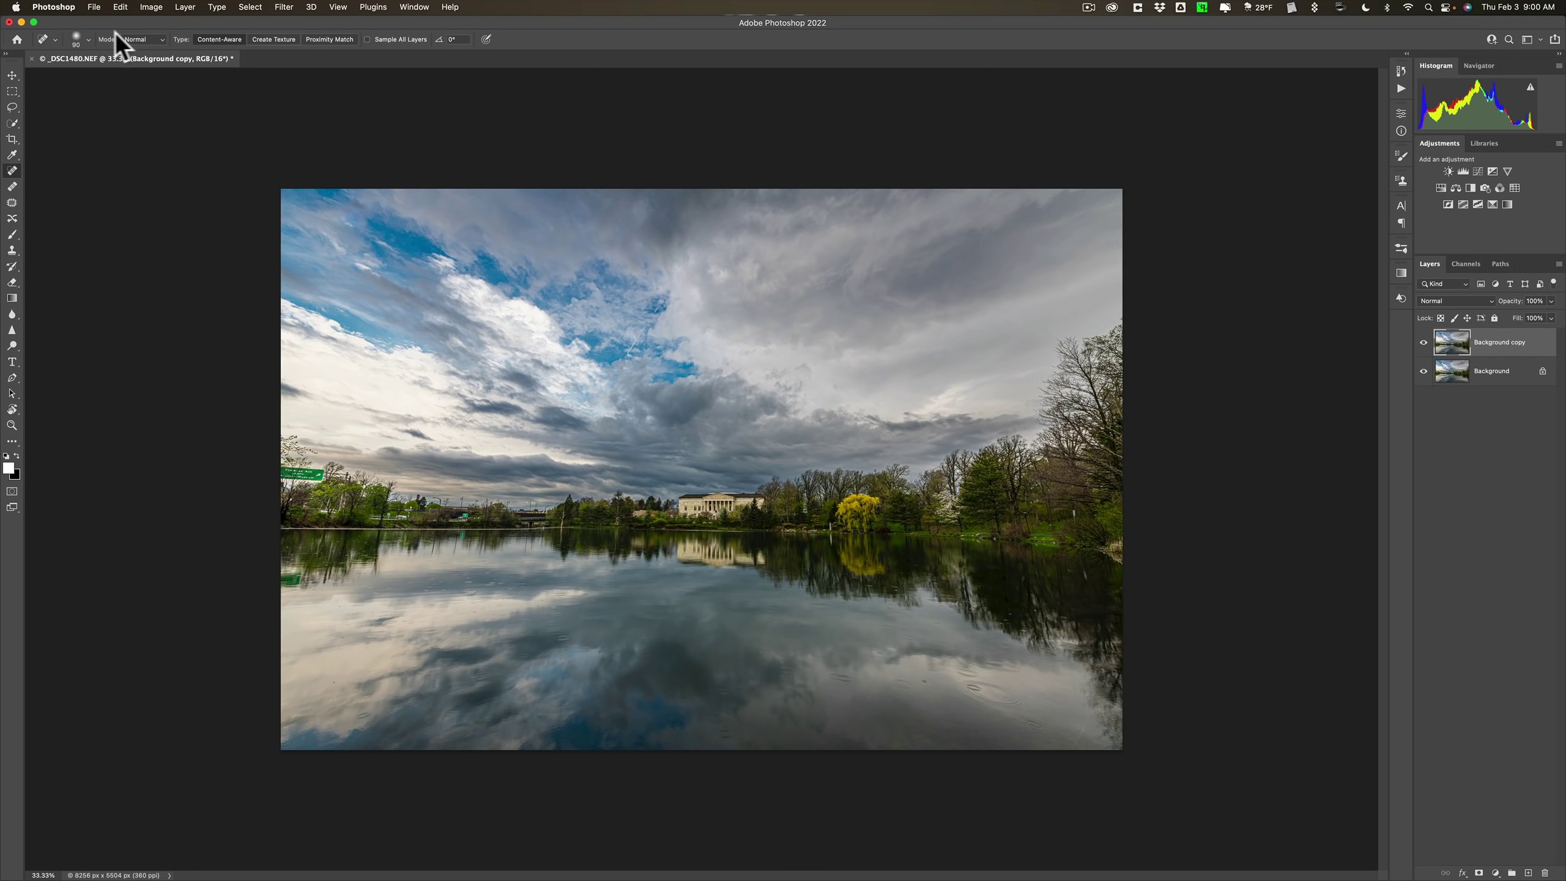
Step: Quit Photoshop from the Photoshop menu, saving the changes to _DSC1480-Edit-2.tif
left_click(62, 7)
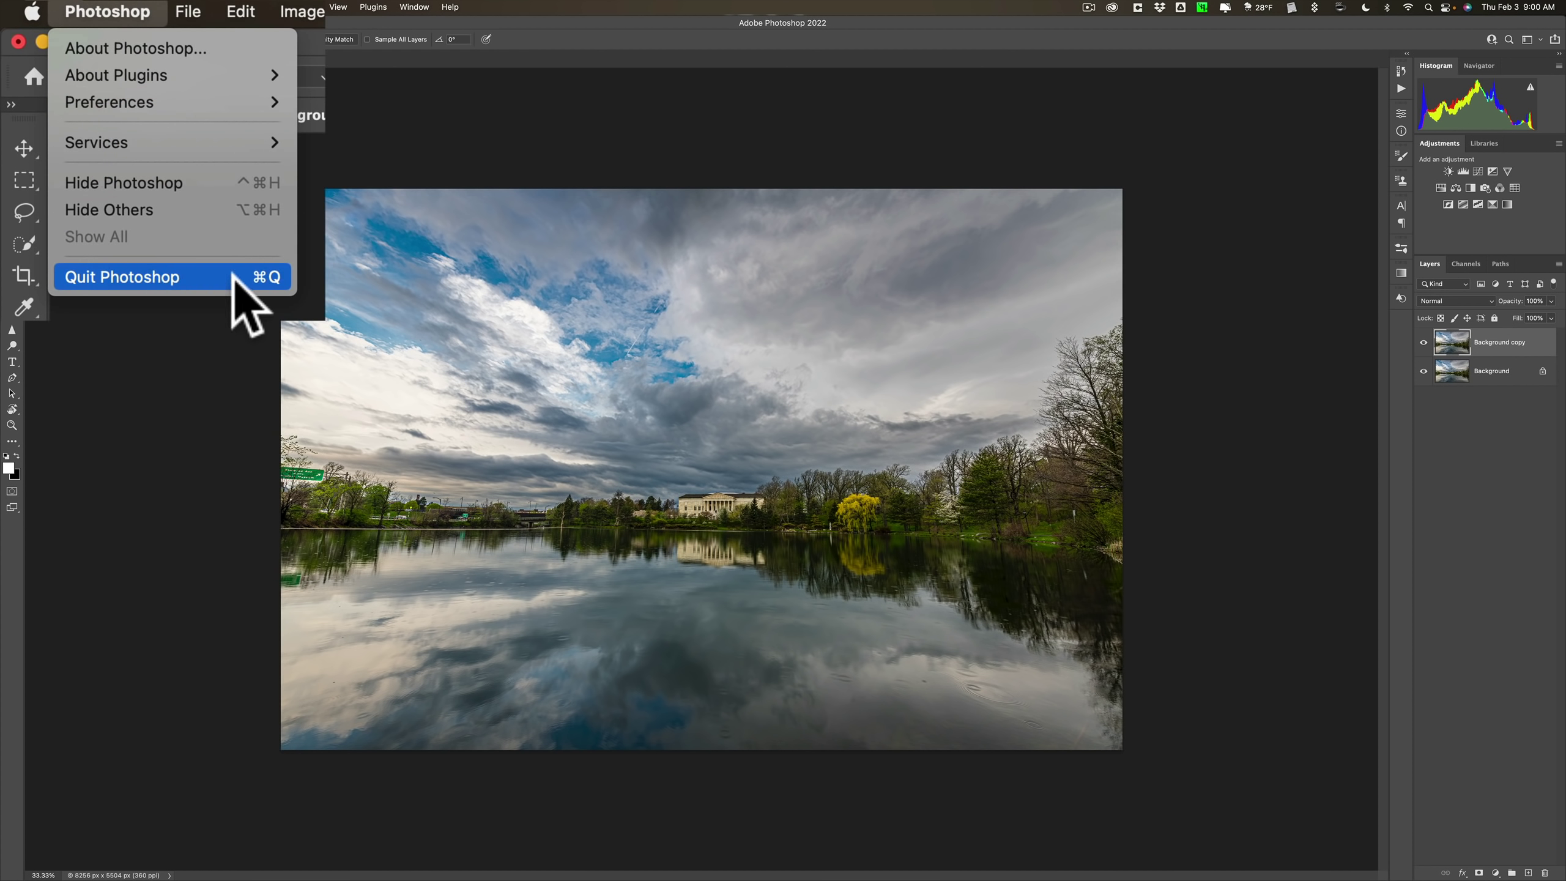
left_click(131, 278)
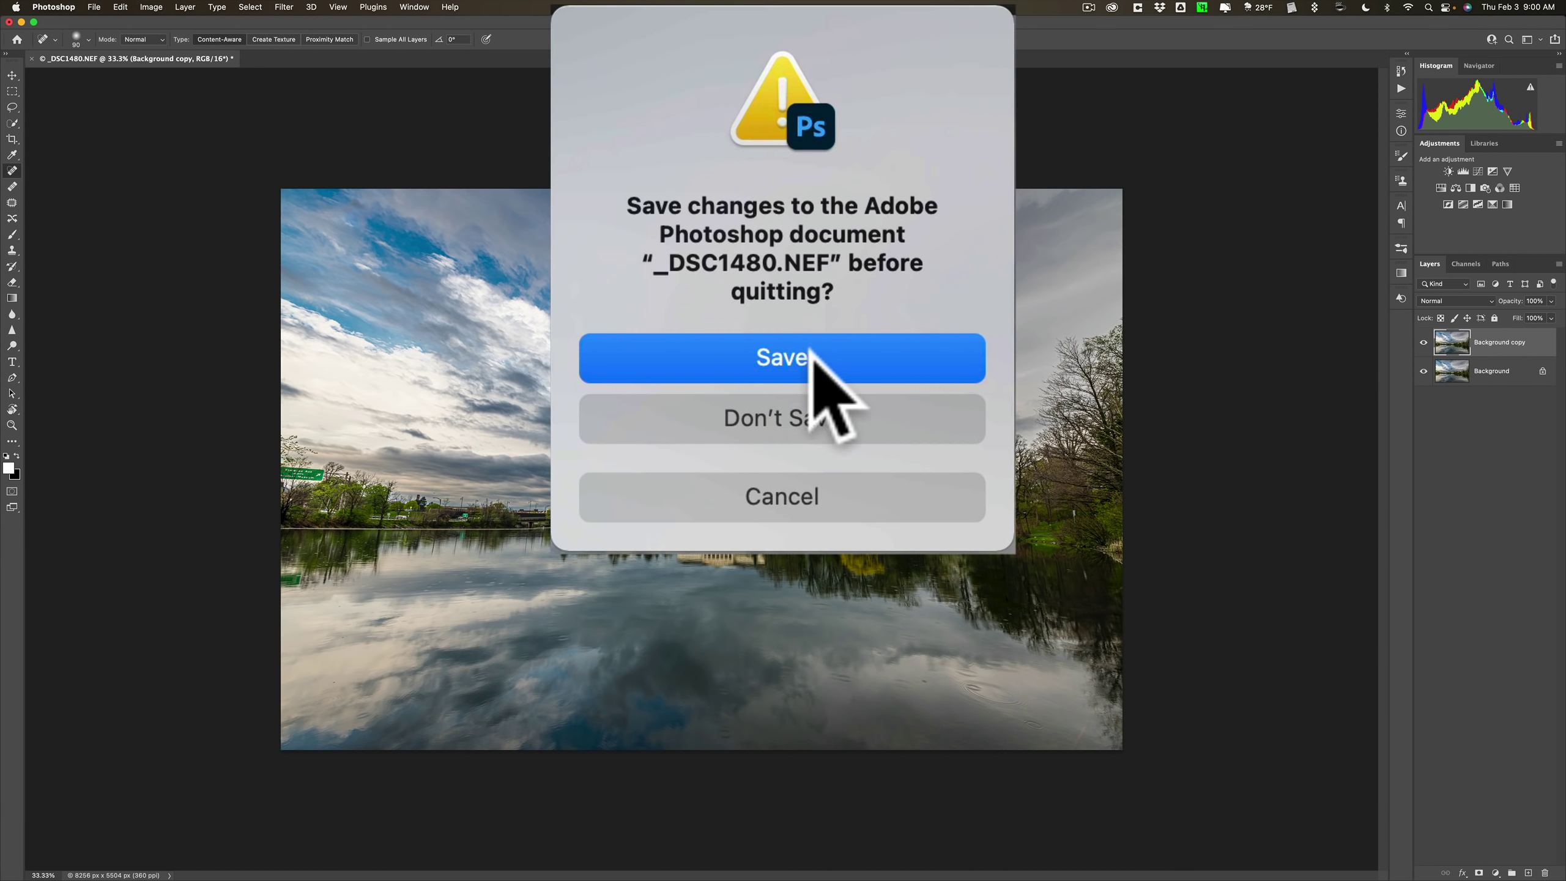
left_click(801, 354)
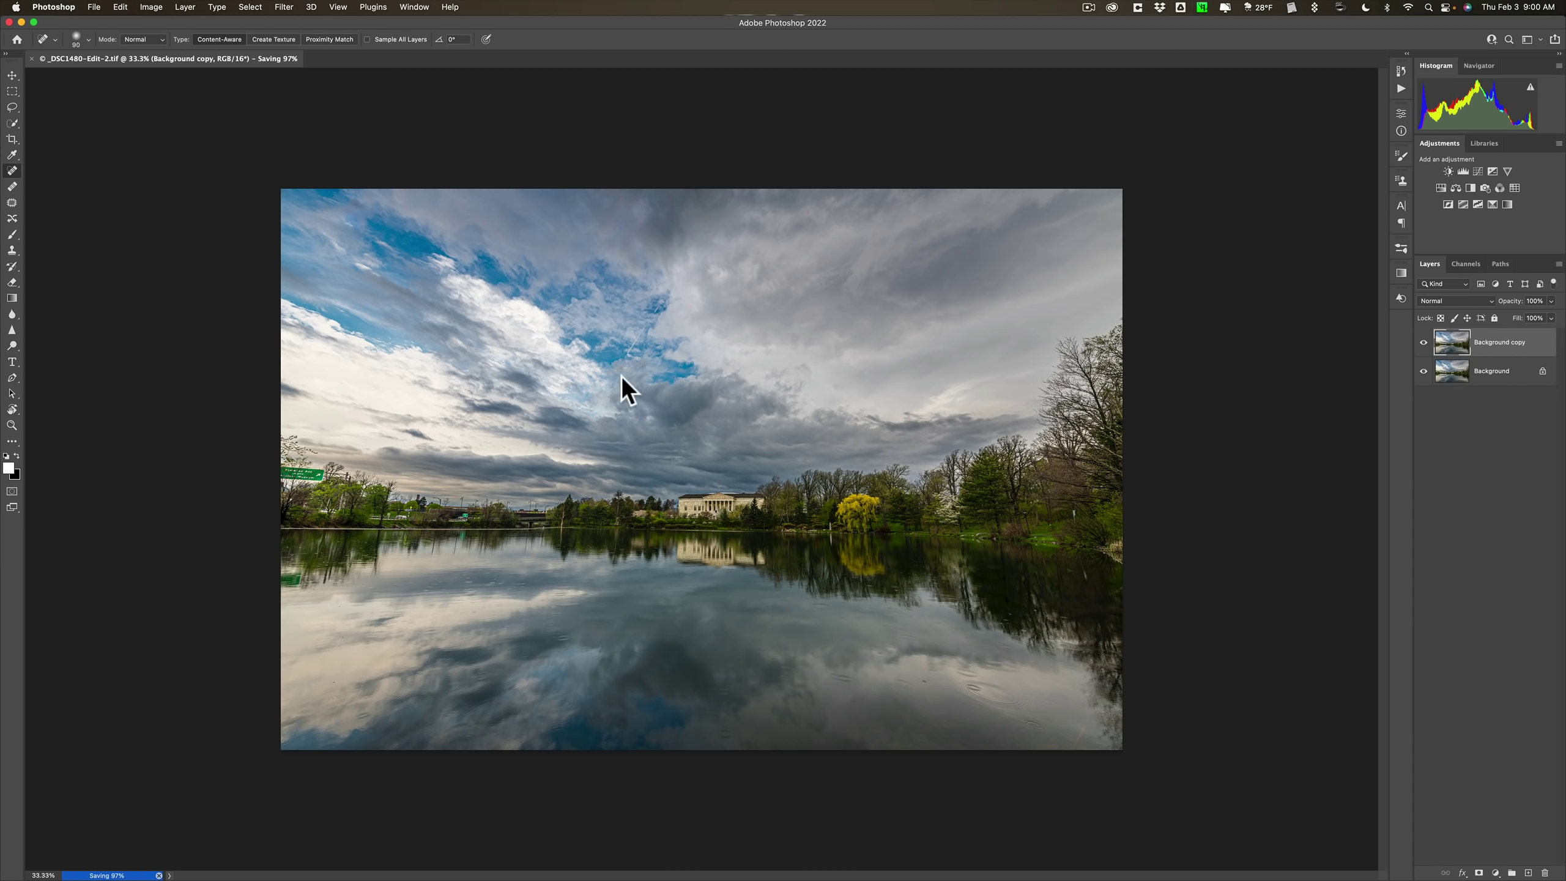
Step: In Lightroom, show the filmstrip and compare _DSC1480.NEF with _DSC1480-Edit-2.tif using the info overlay
key("super+Tab")
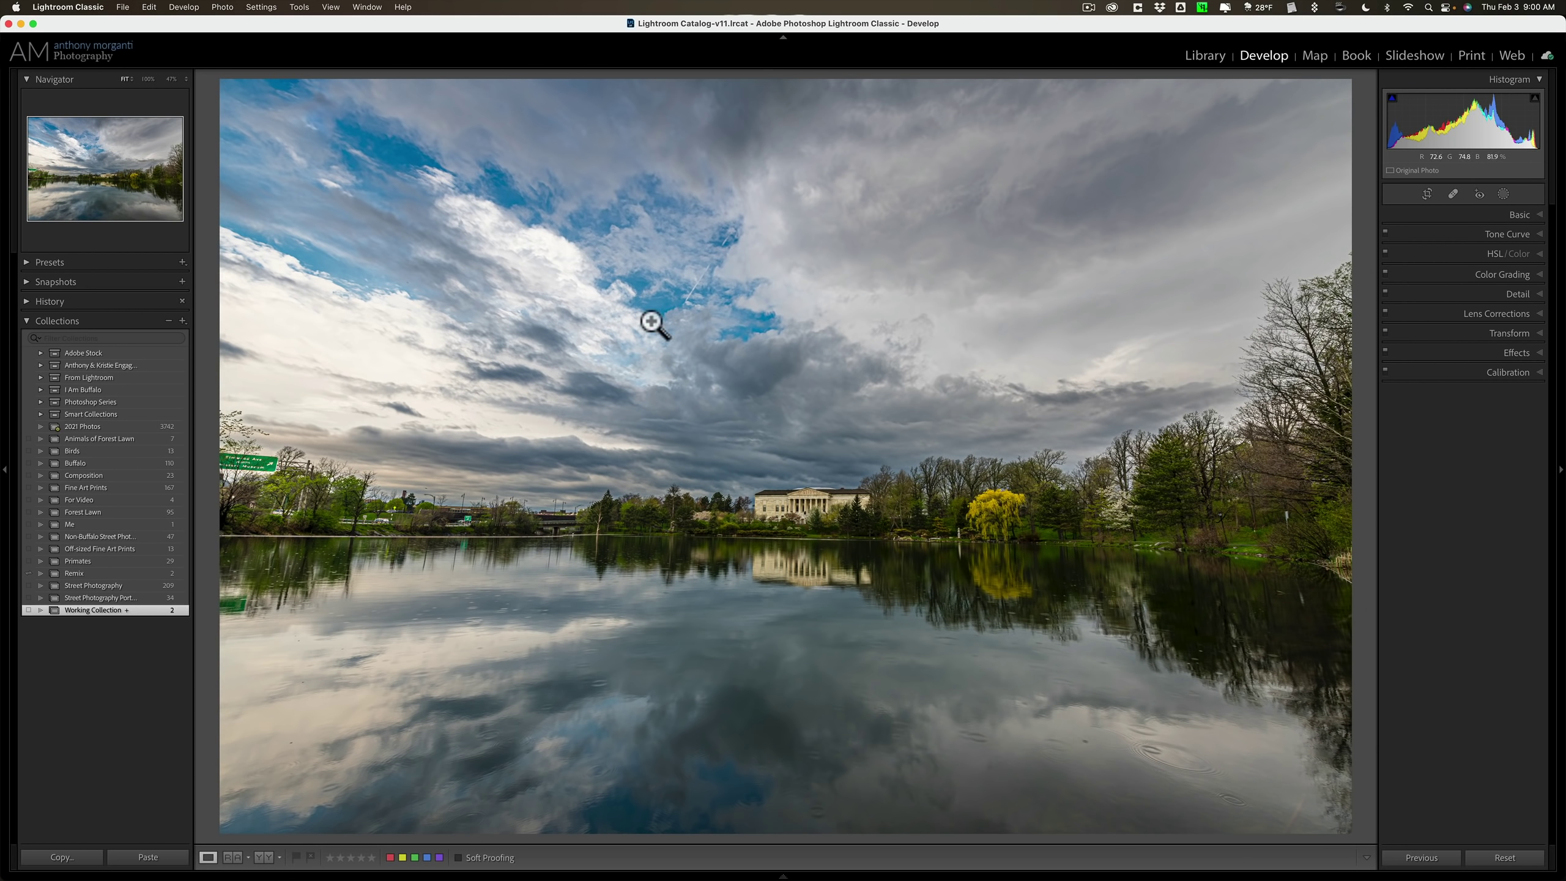
key("F6")
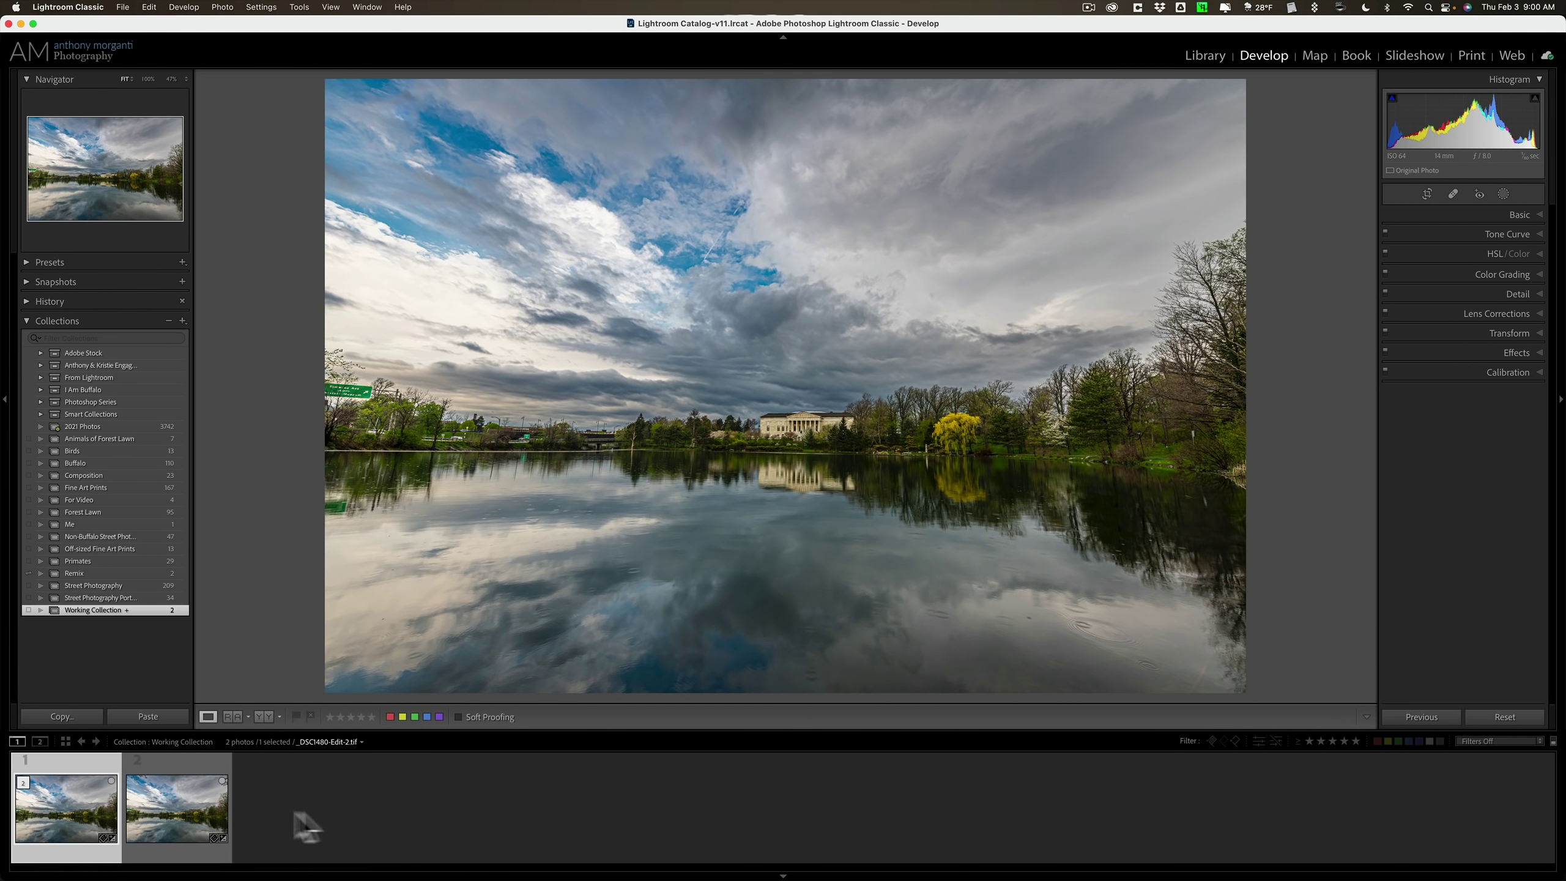
left_click(180, 805)
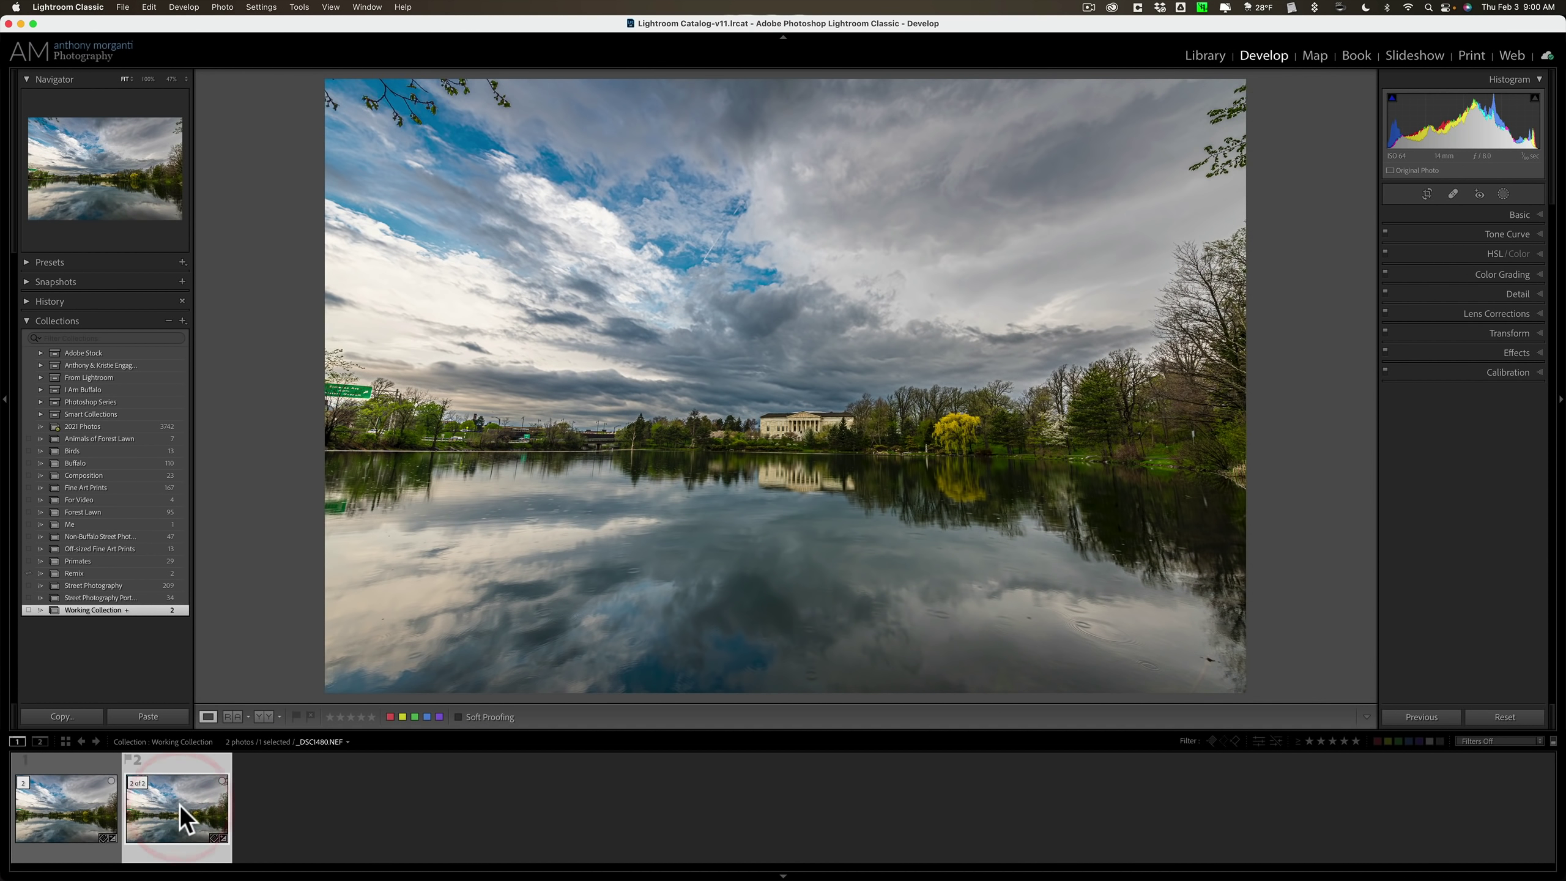
key("i")
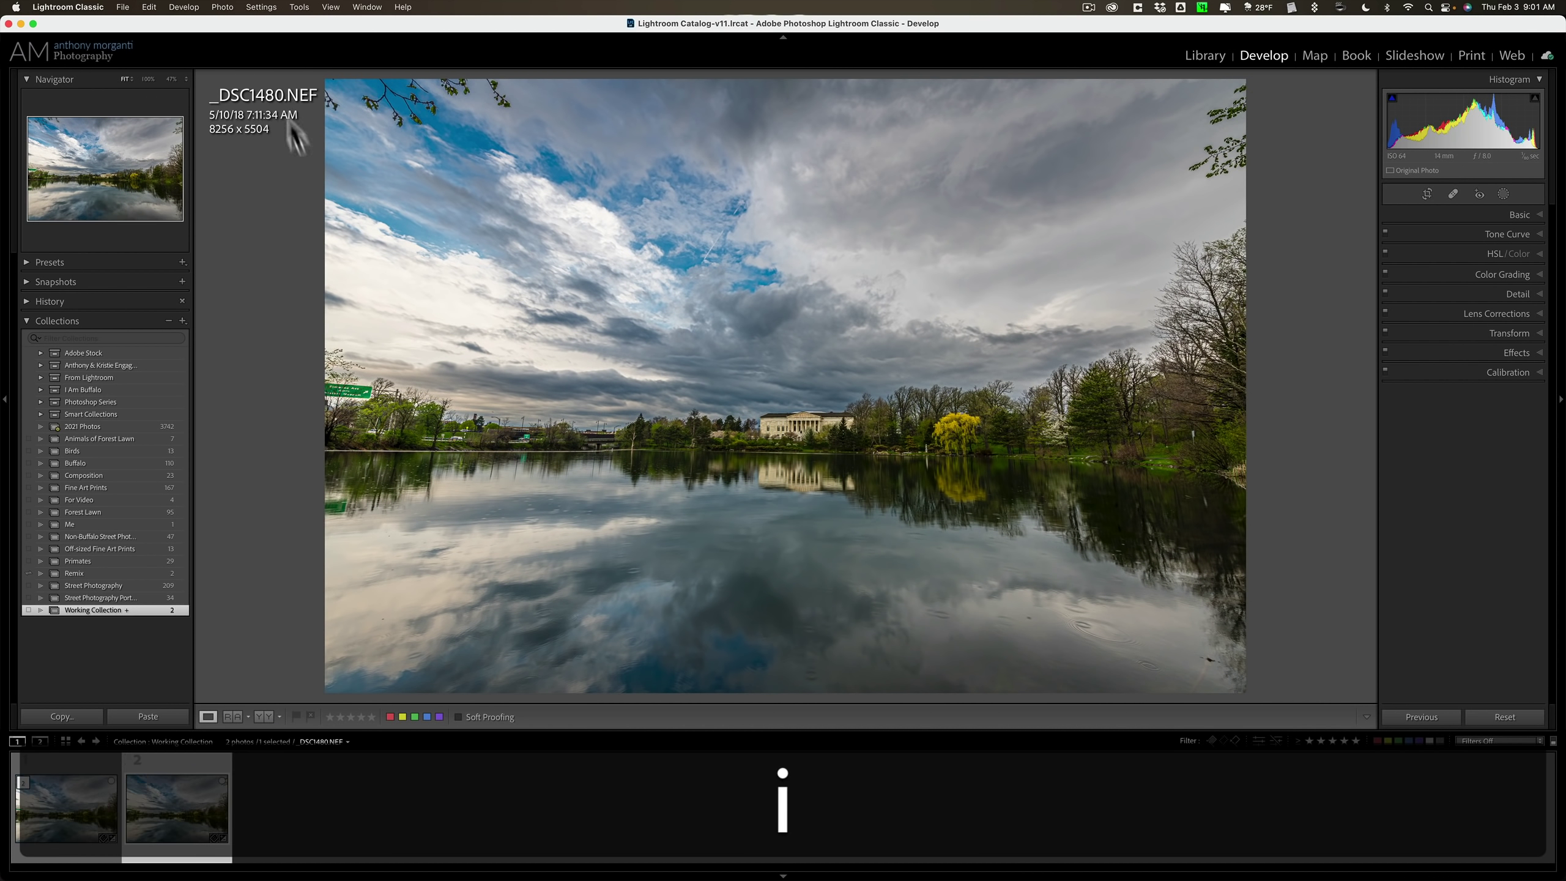
key("i")
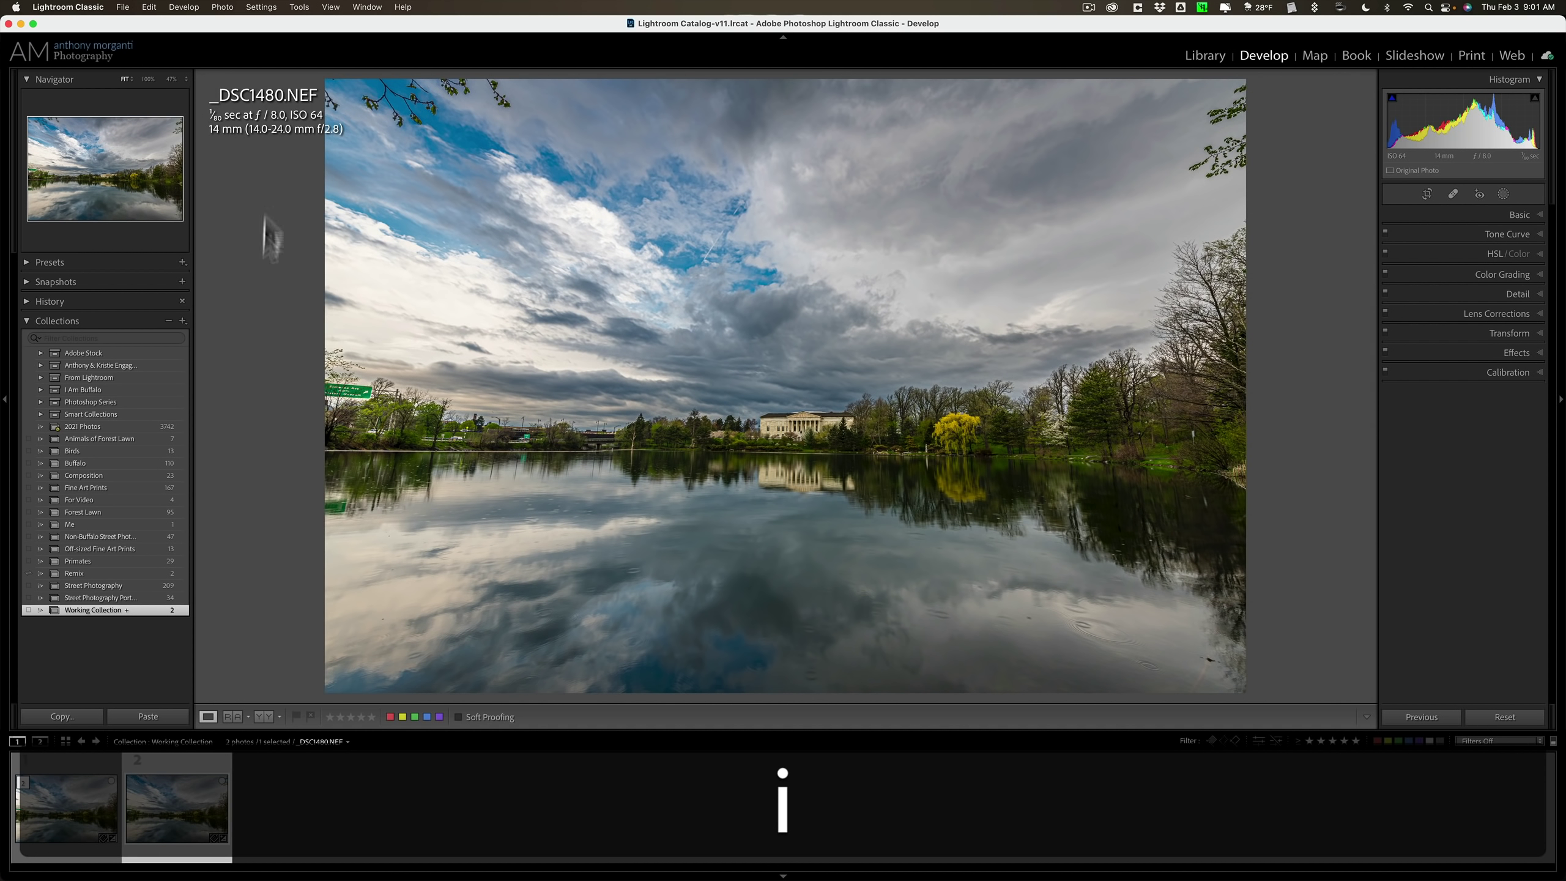
left_click(78, 811)
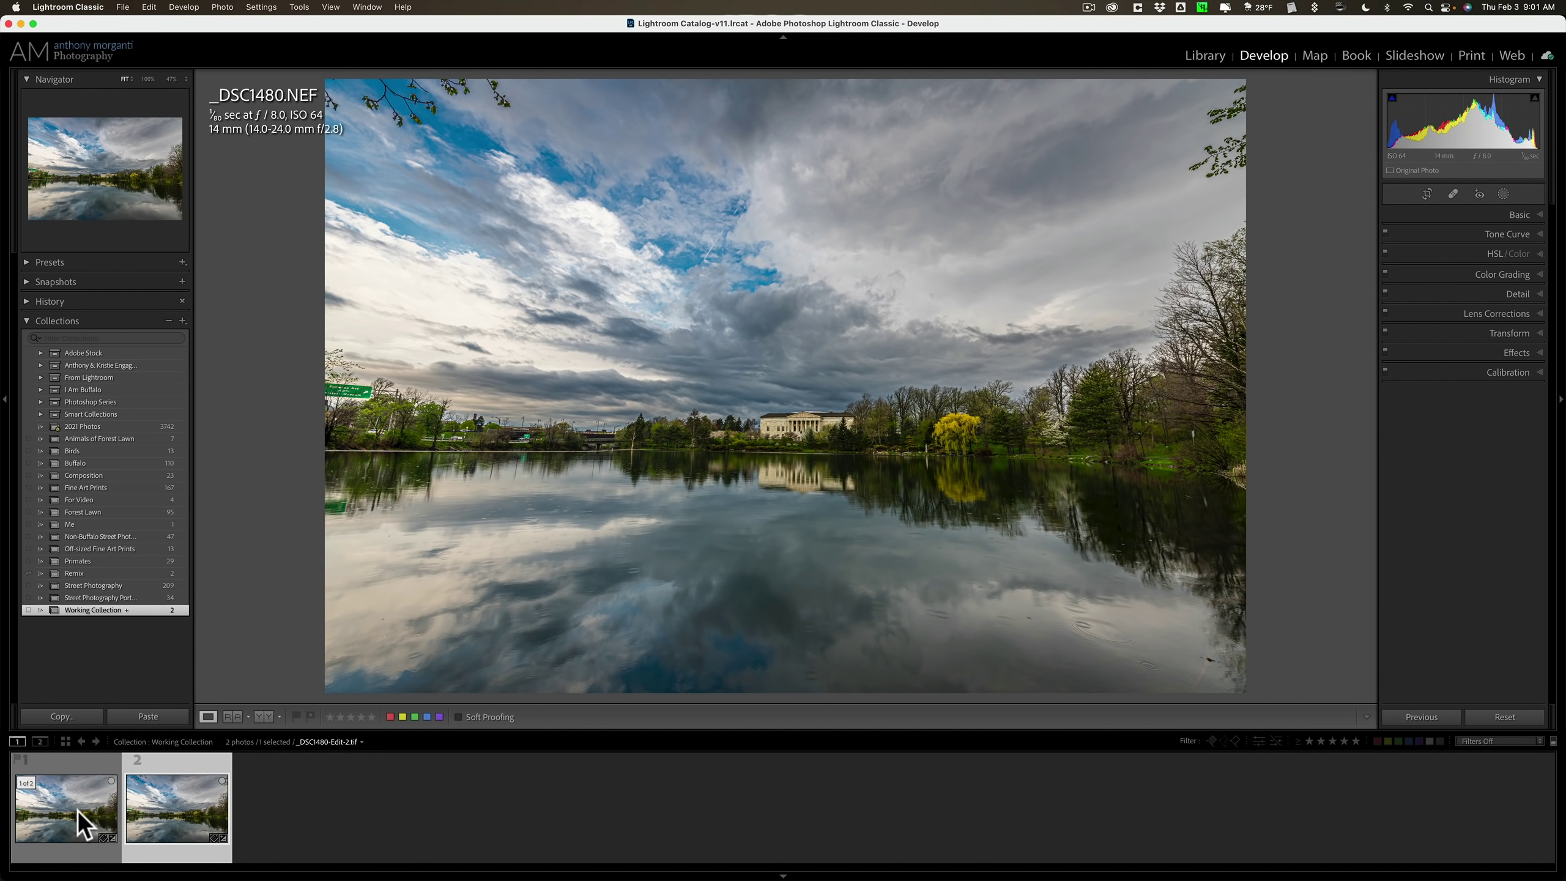
left_click(77, 810)
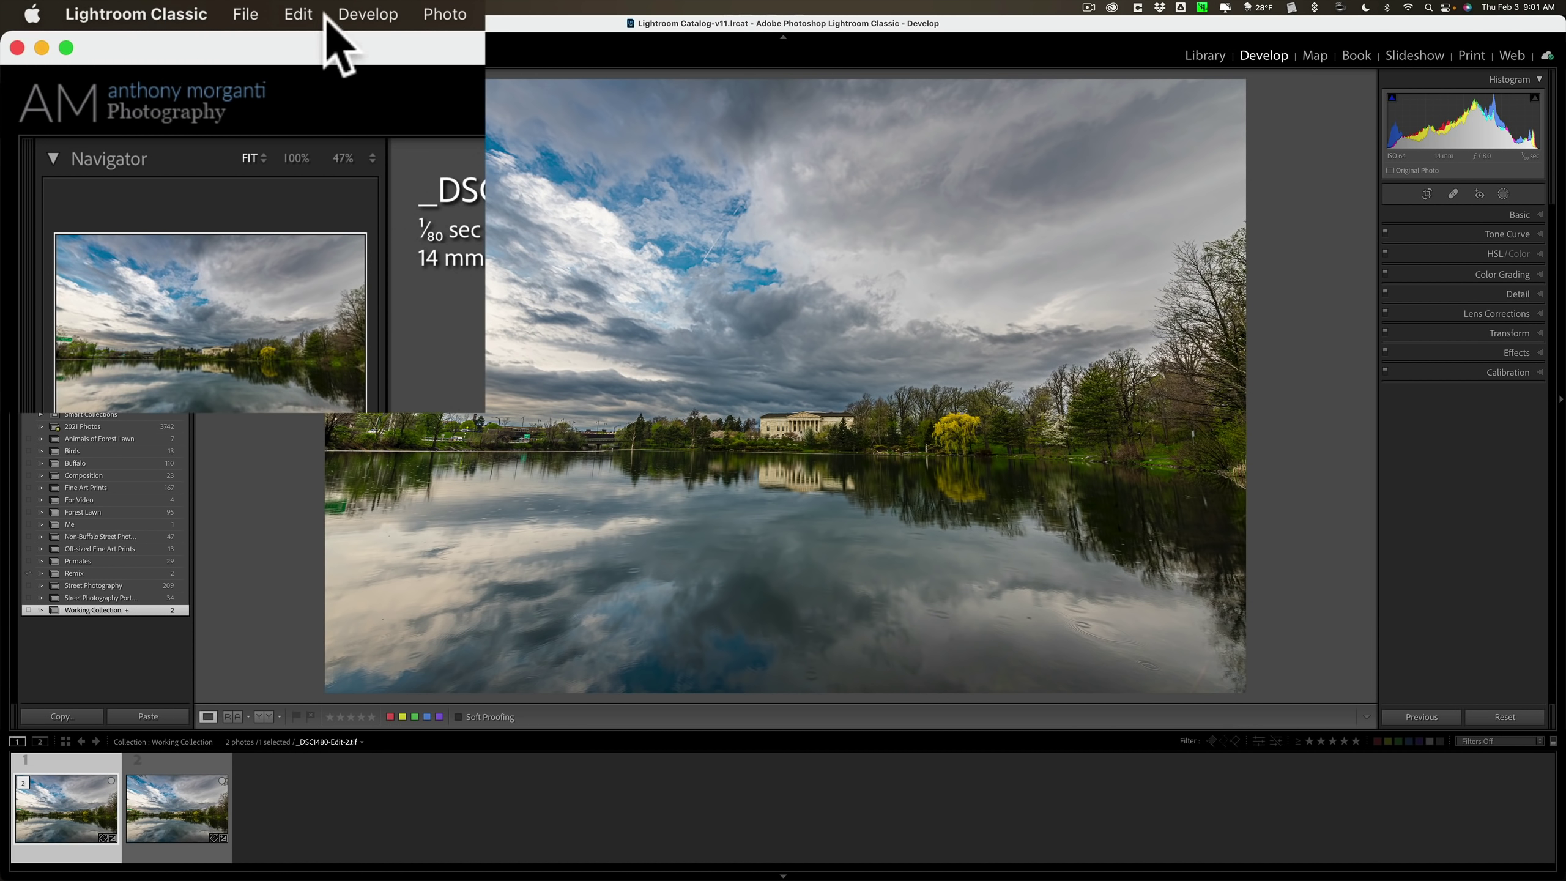
Step: Review Lightroom's External Editing preferences: TIFF file format at 360 resolution
left_click(136, 14)
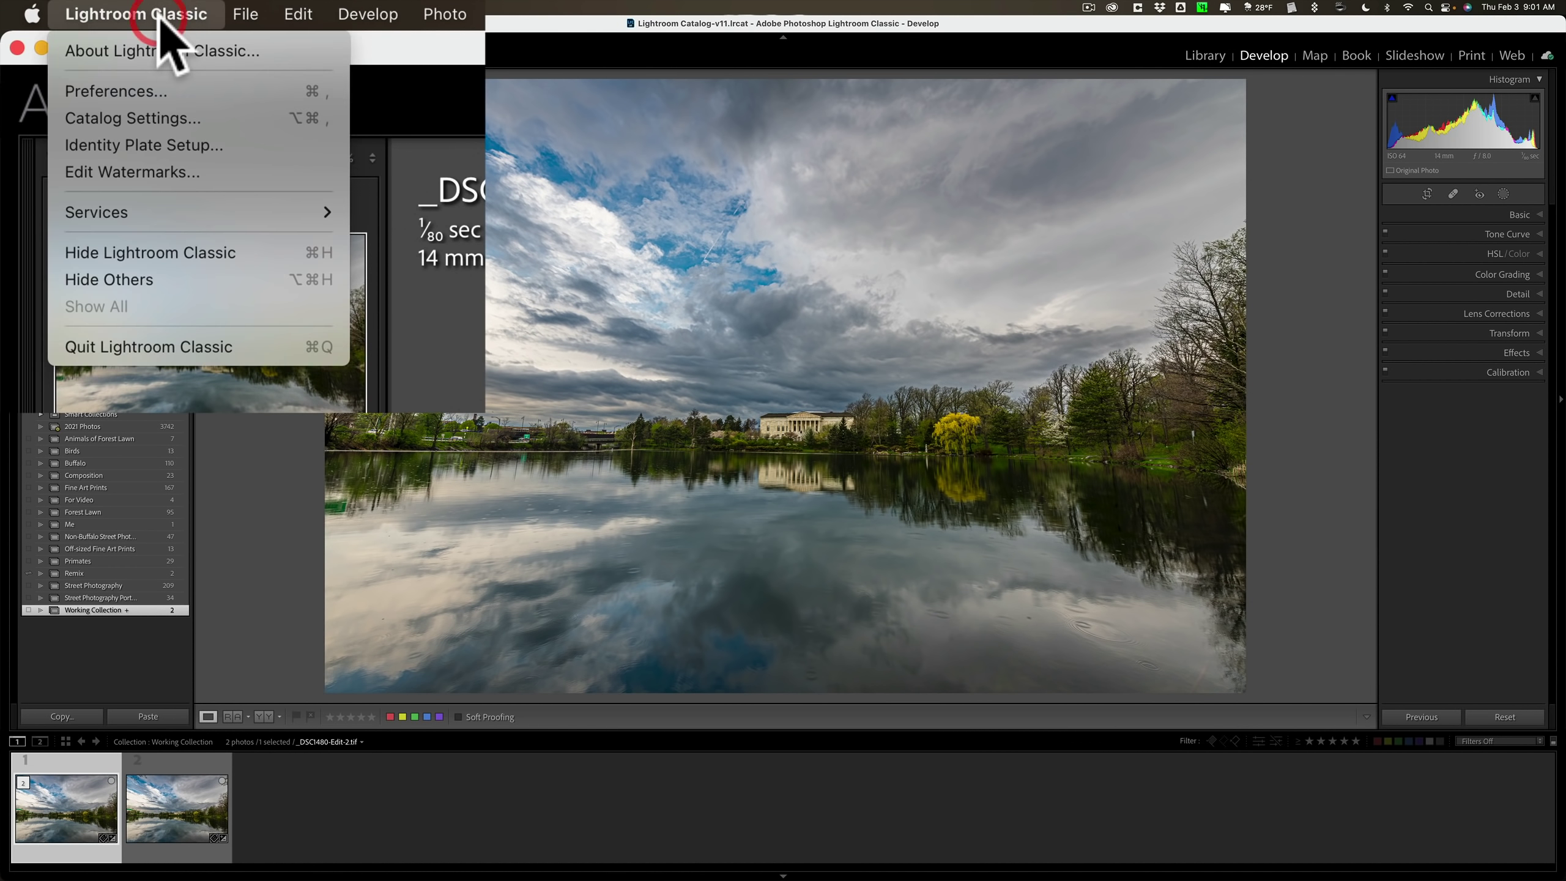
left_click(154, 91)
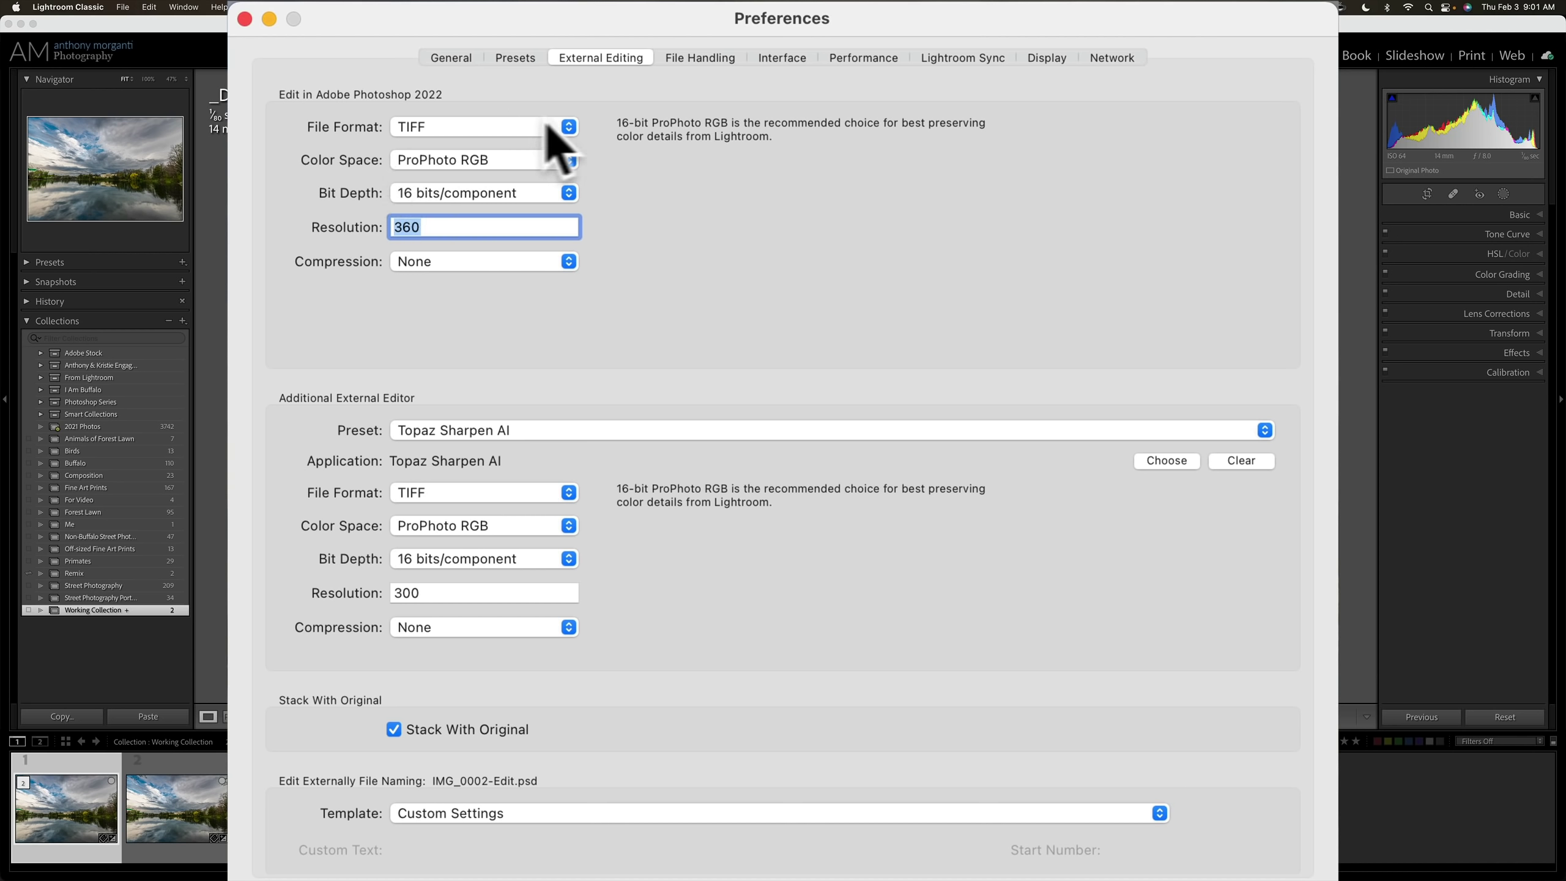
left_click(567, 128)
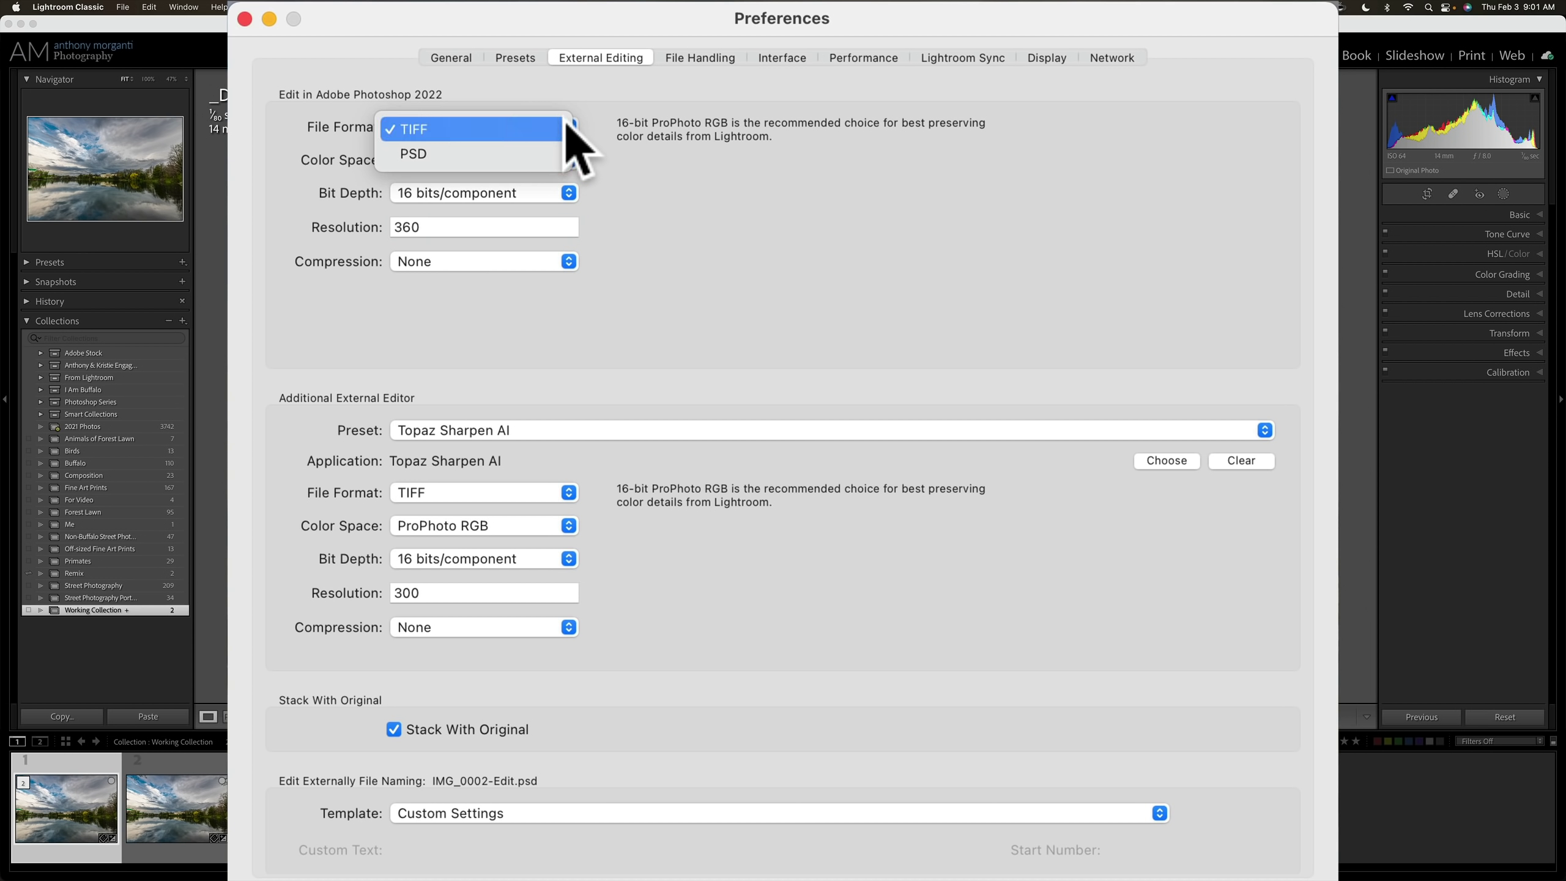
left_click(564, 128)
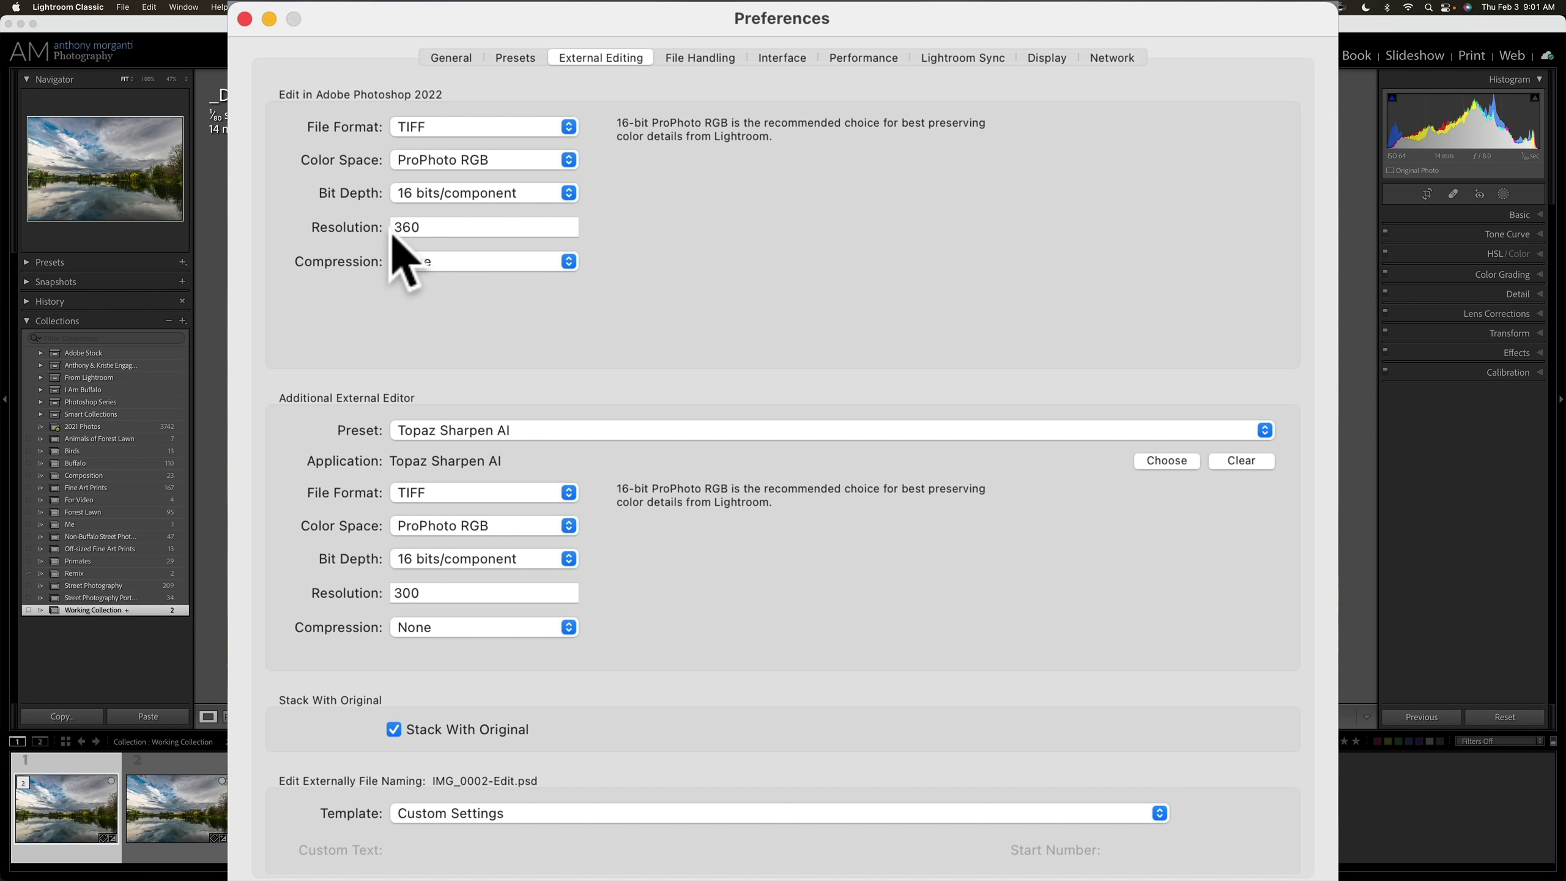
left_click_drag(432, 226, 339, 228)
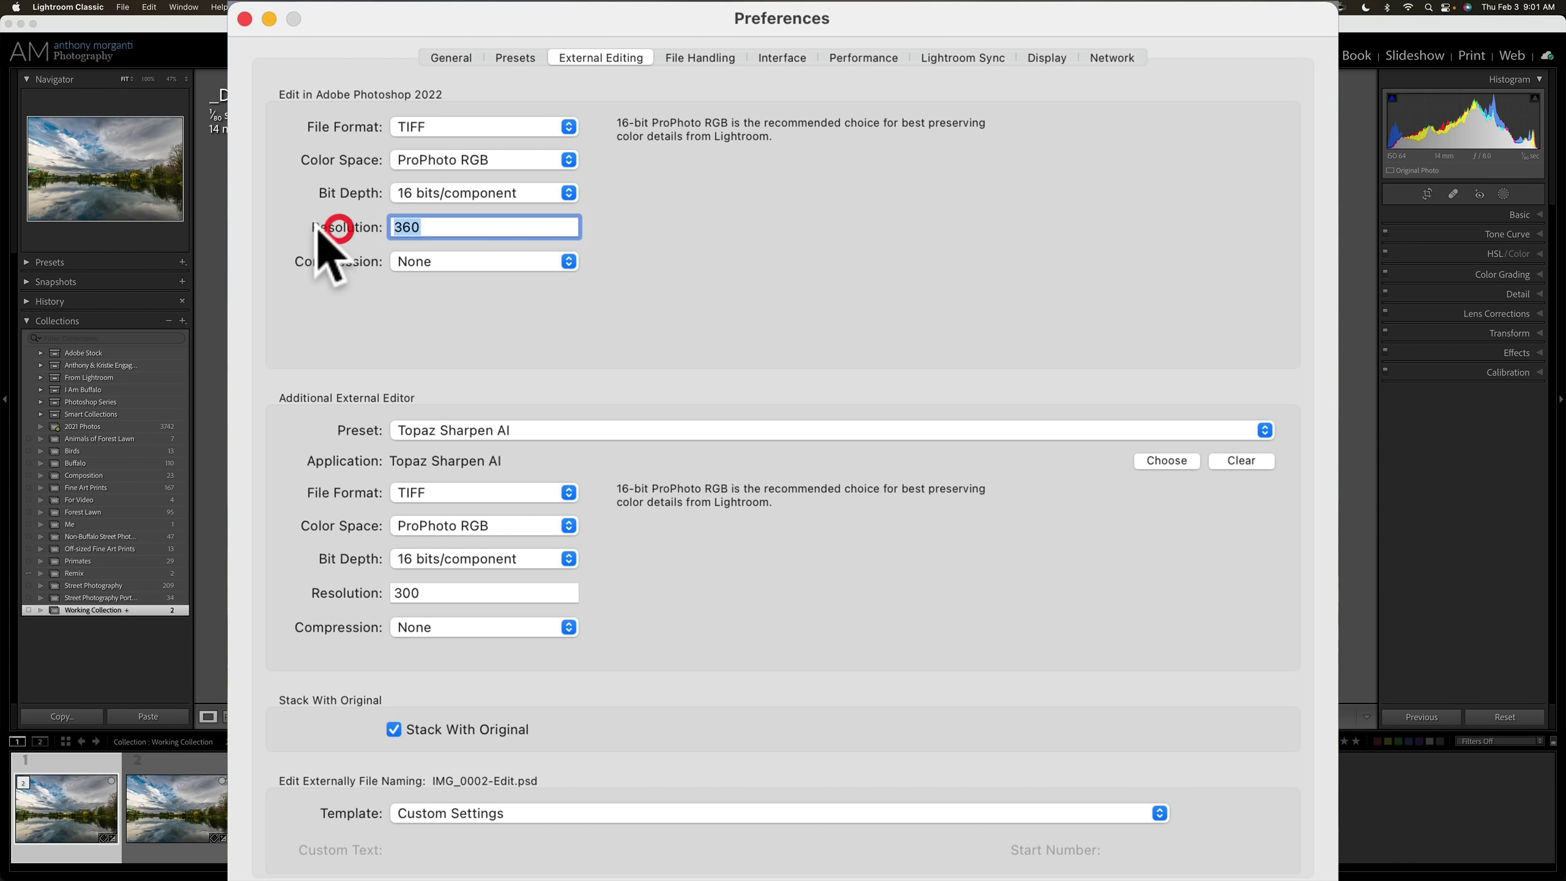
left_click(326, 228)
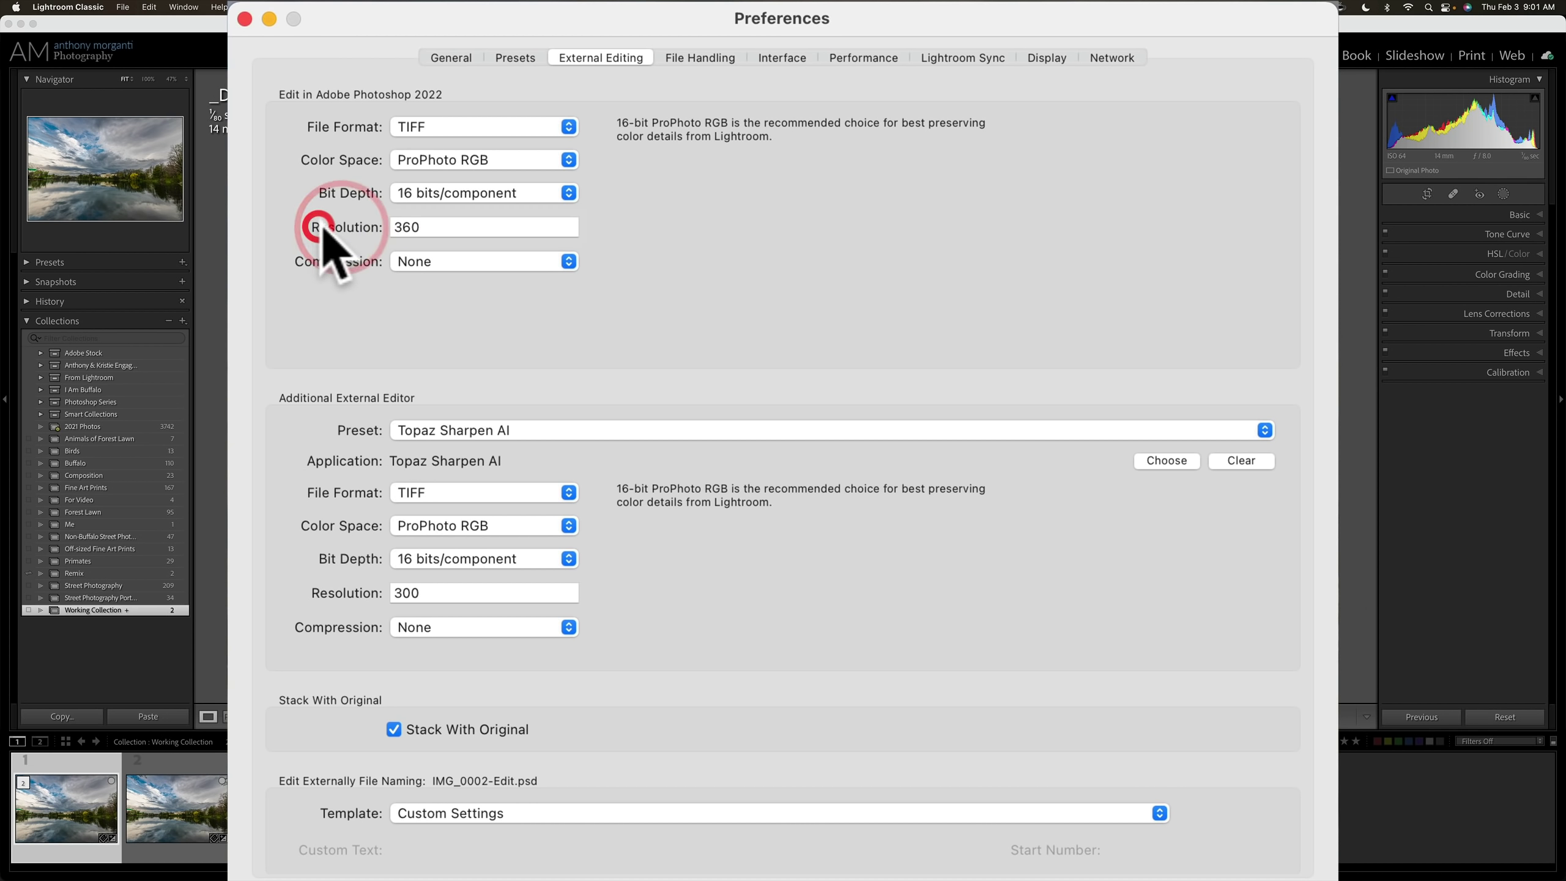
Step: Close Preferences and show the original _DSC1480.NEF in the Develop view
left_click(242, 18)
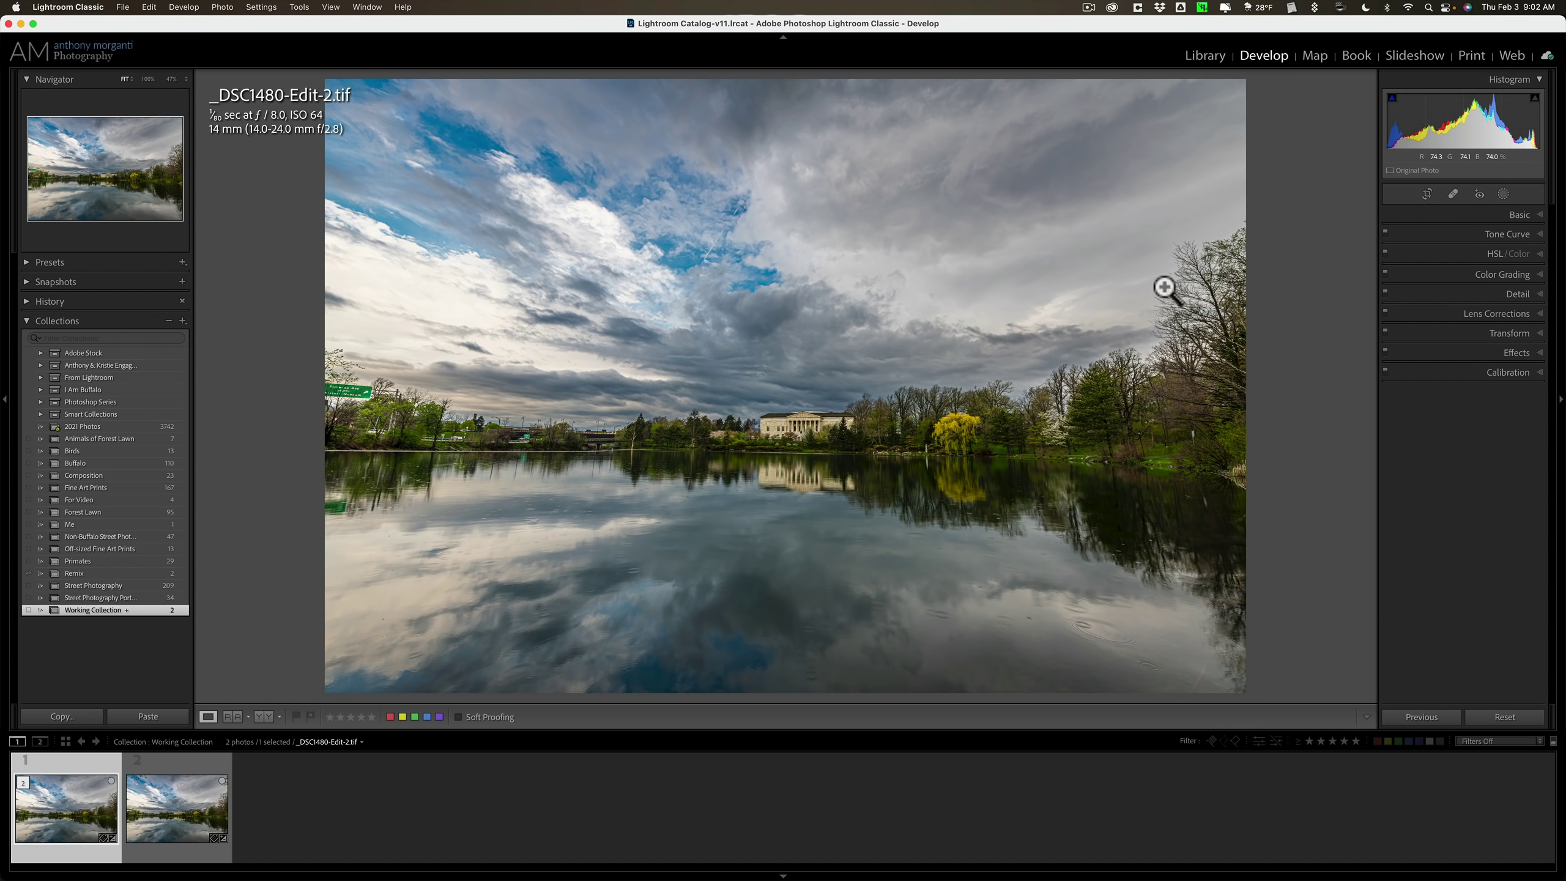
left_click(206, 814)
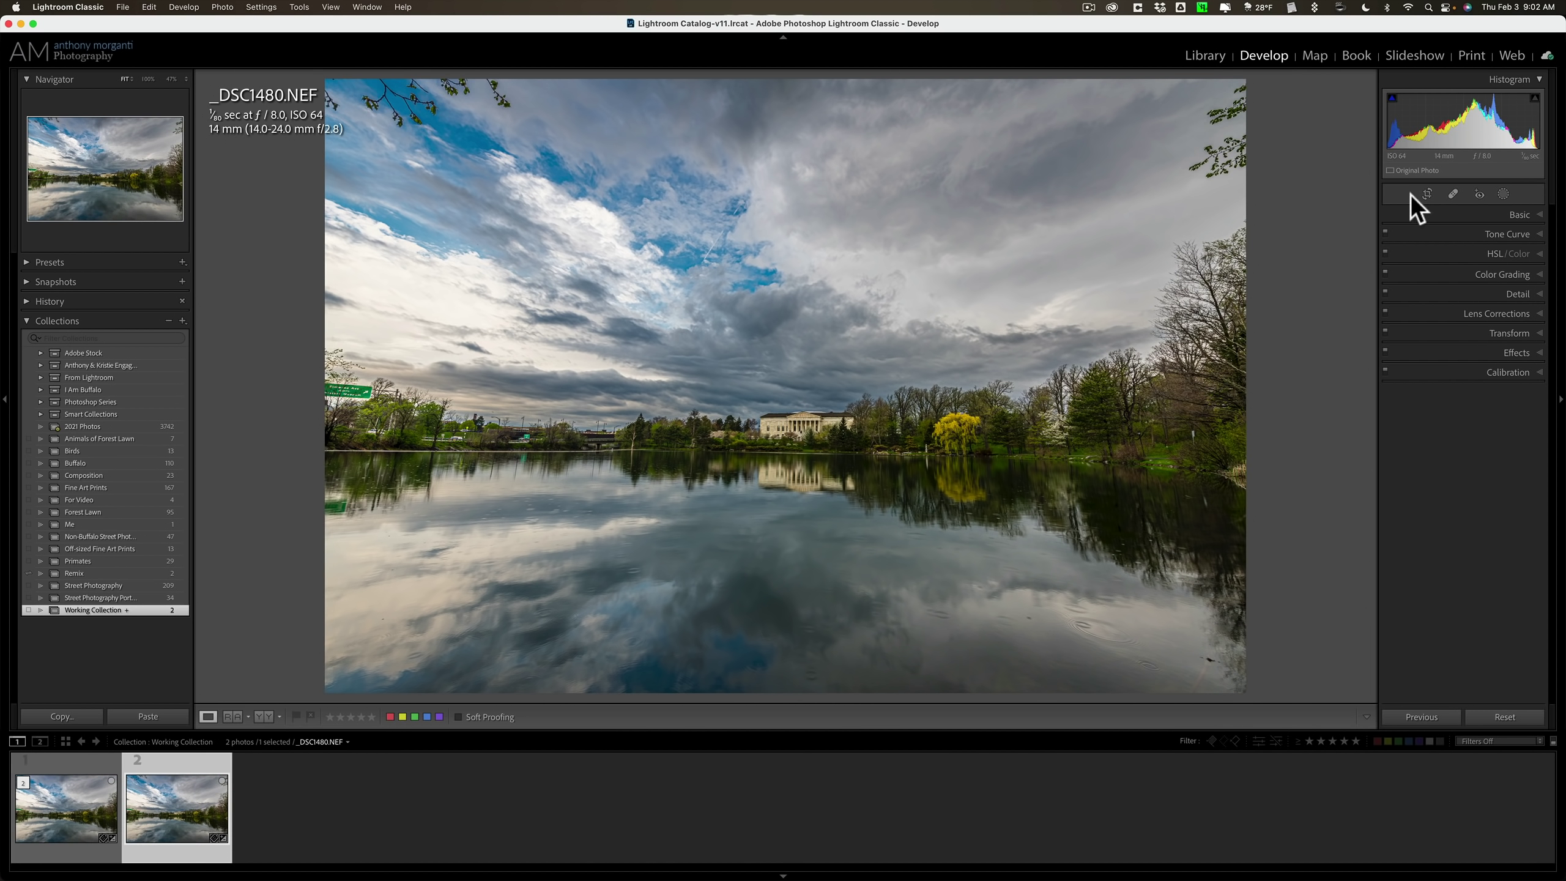